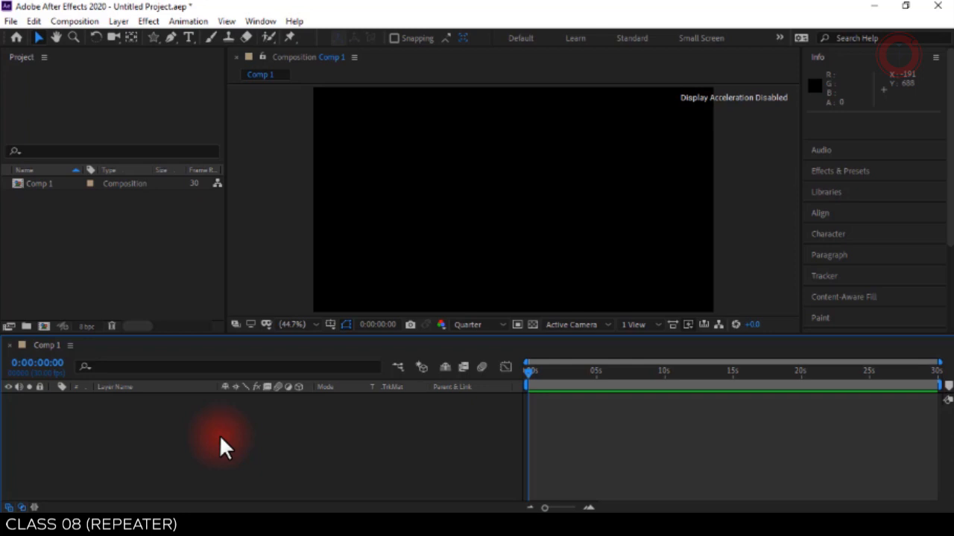
# Draw a thin vertical teal rectangle about 22 by 145 px, and centre it in the composition through its Rectangle 1 transform.
pyautogui.click(141, 289)
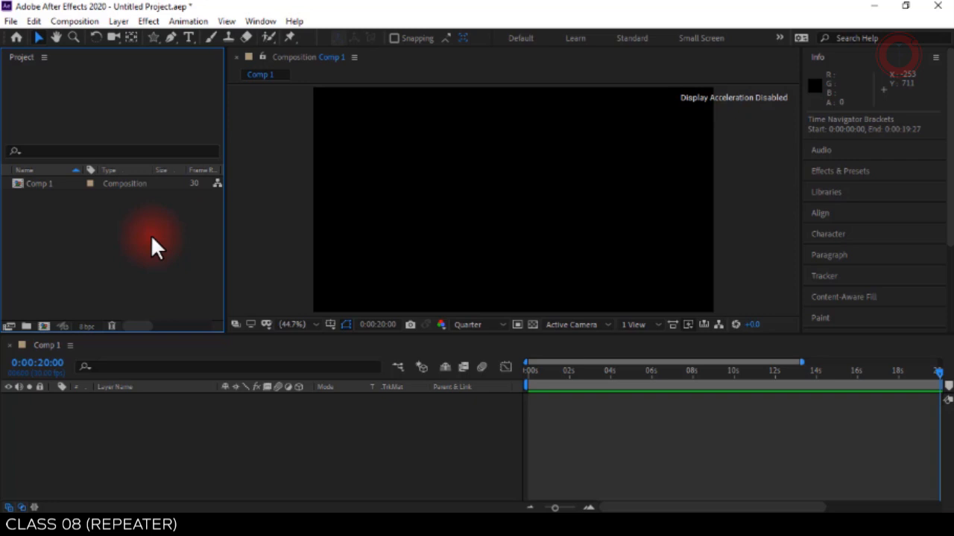
pyautogui.click(154, 38)
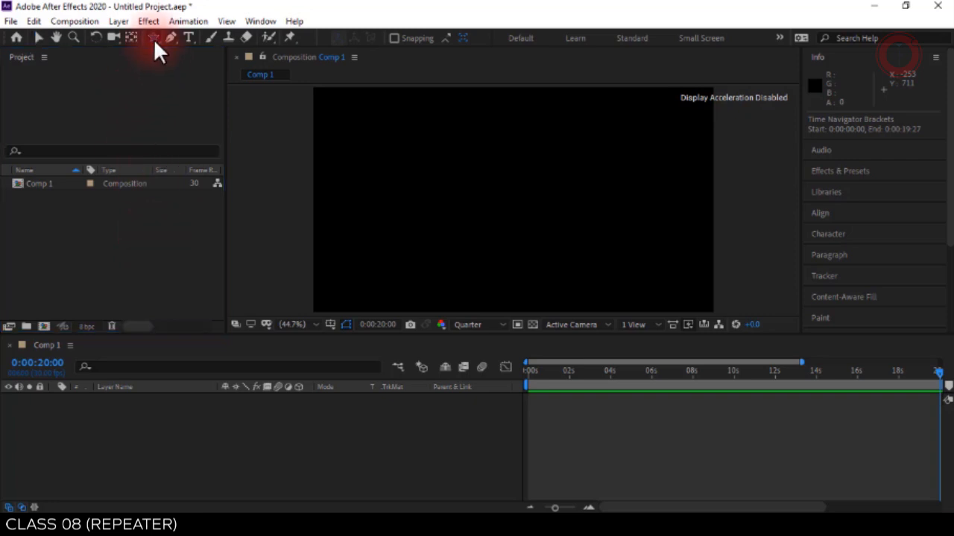
pyautogui.click(190, 38)
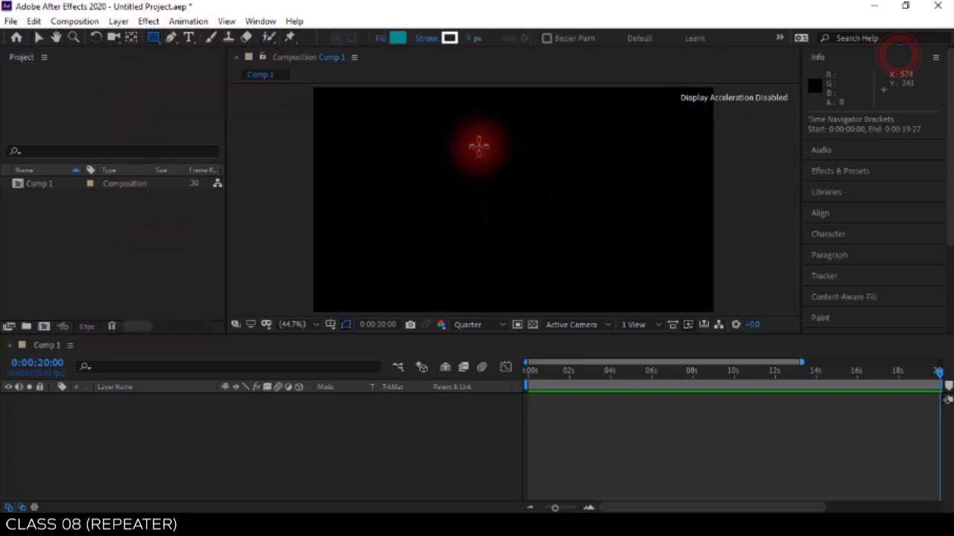
pyautogui.moveTo(488, 133)
pyautogui.mouseDown()
pyautogui.moveTo(513, 199)
pyautogui.moveTo(497, 180)
pyautogui.mouseUp()
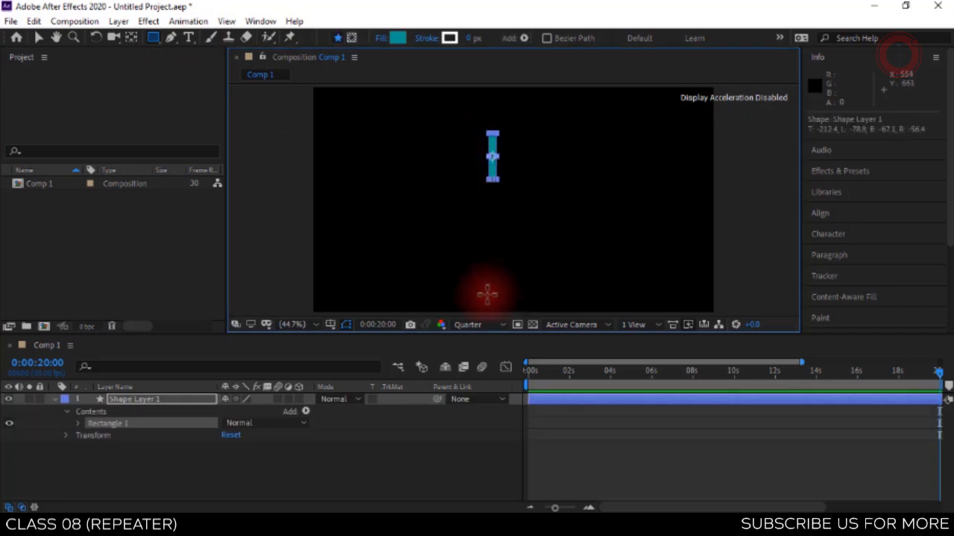
pyautogui.click(76, 423)
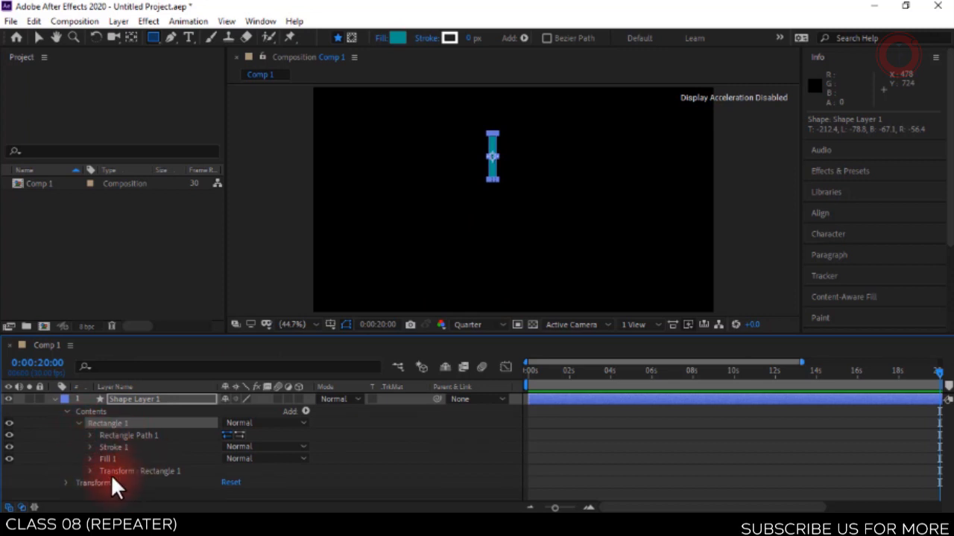
pyautogui.click(85, 471)
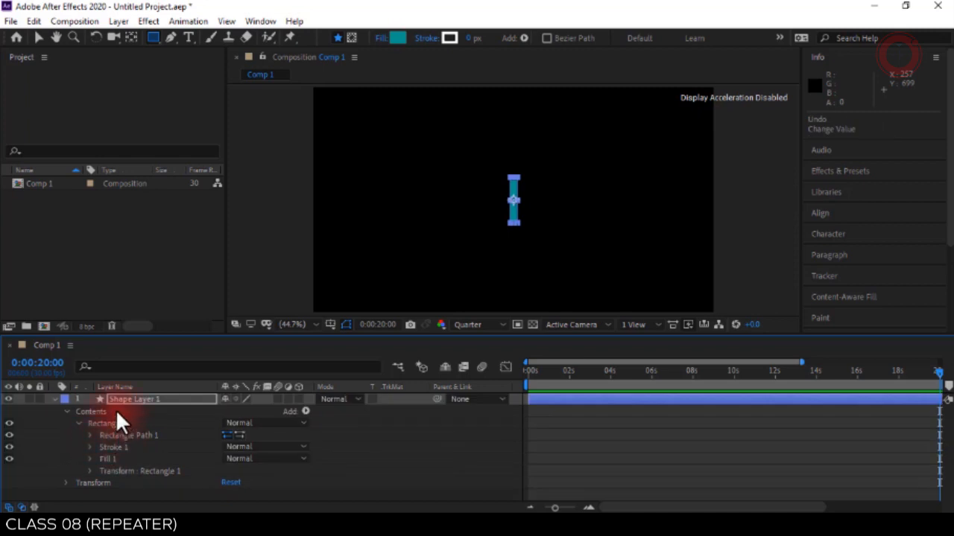
# Add a Repeater to the shape layer's contents and expand the Repeater's transform properties.
pyautogui.click(116, 409)
pyautogui.click(300, 409)
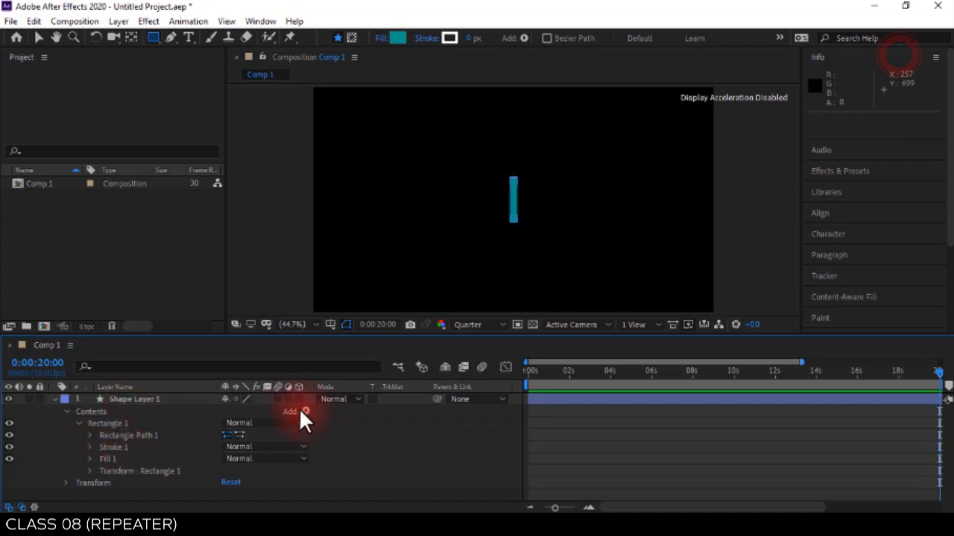
pyautogui.click(305, 410)
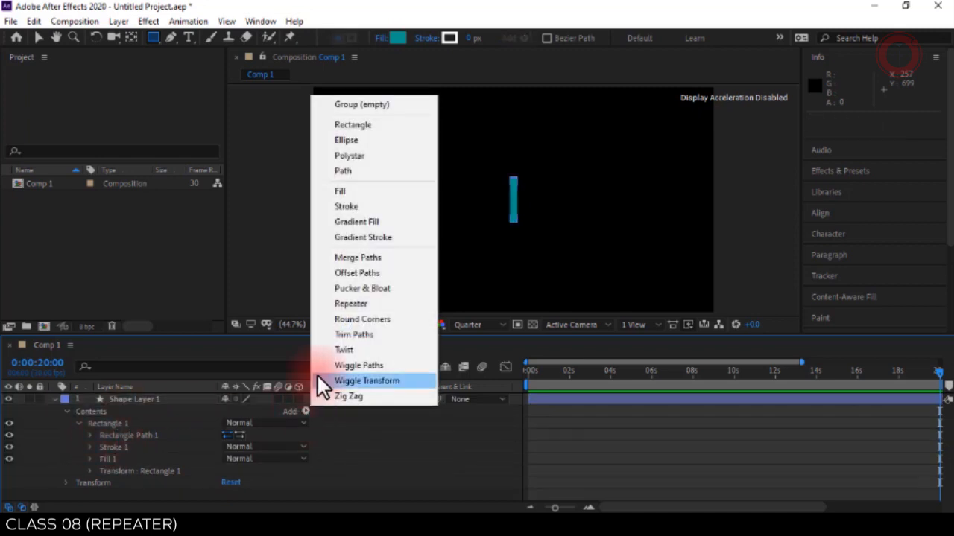
pyautogui.click(366, 304)
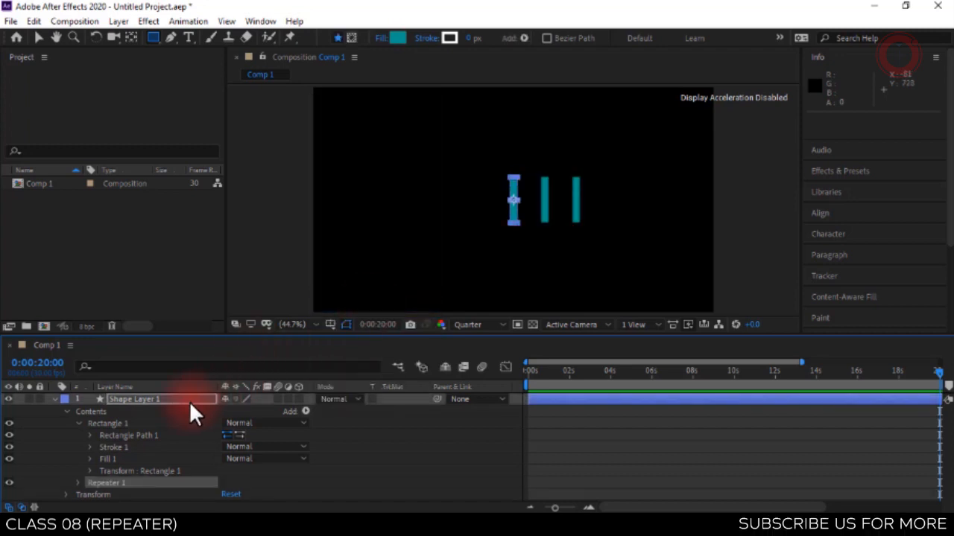
pyautogui.click(78, 483)
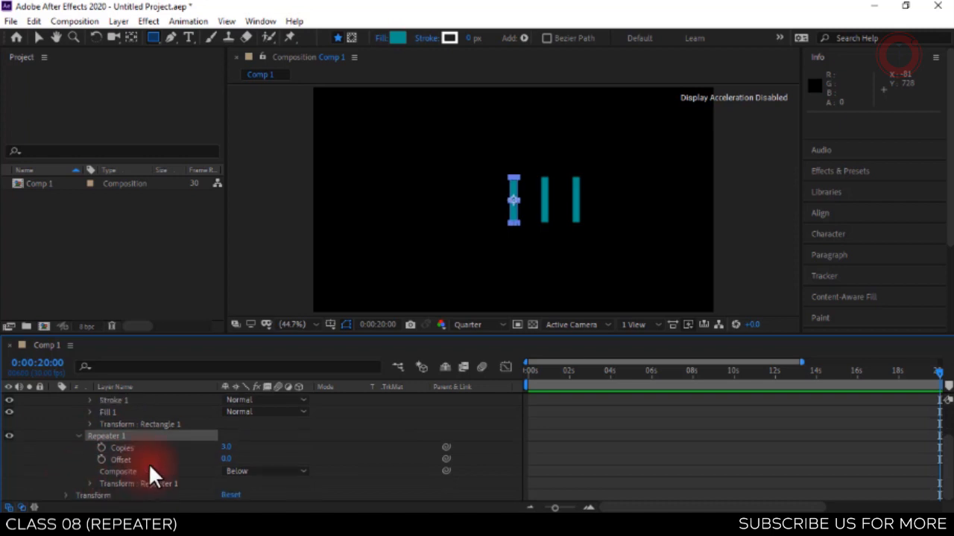
pyautogui.click(87, 483)
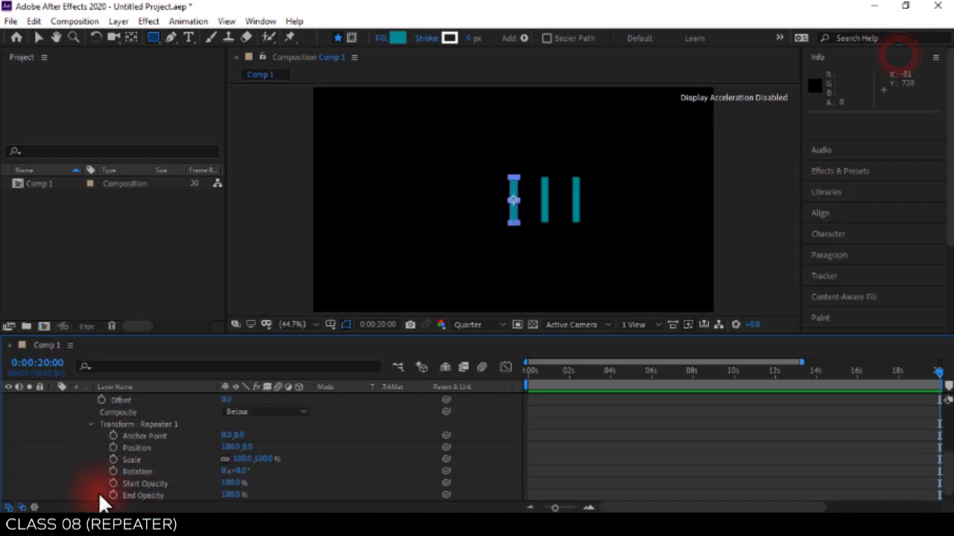
# Try a horizontal position of 150 in the Repeater's transform, and set it back to 0 so the copies stack.
pyautogui.click(236, 450)
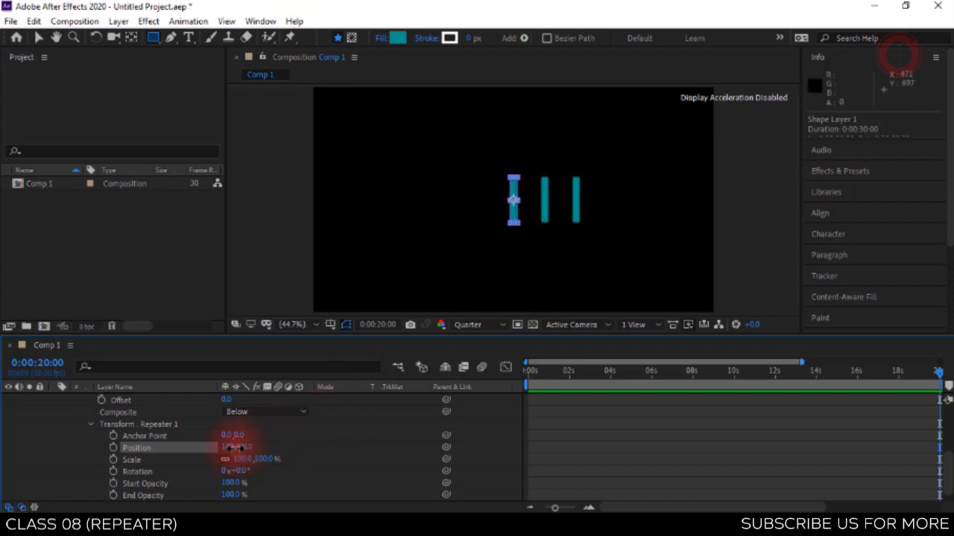
pyautogui.write('150')
pyautogui.press('Return')
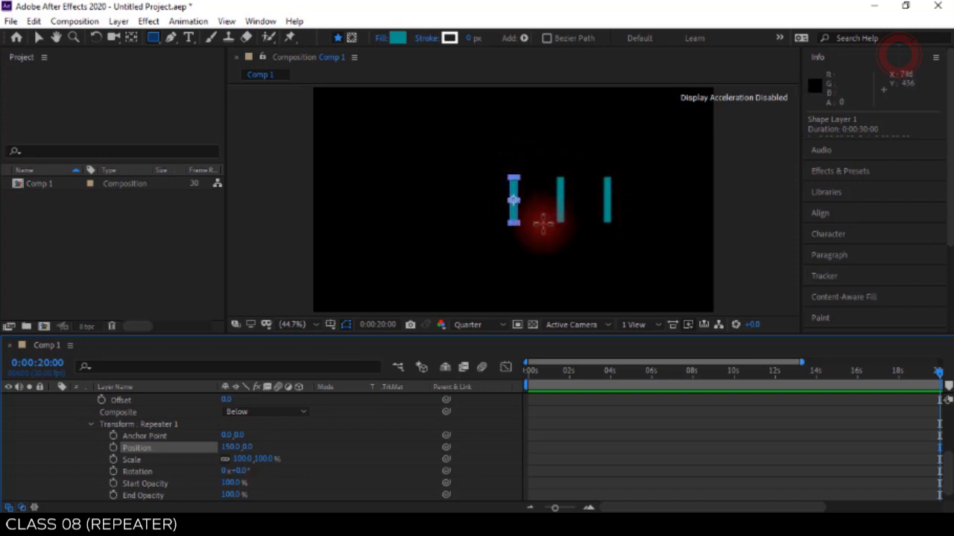
pyautogui.click(233, 447)
pyautogui.write('0')
pyautogui.press('Return')
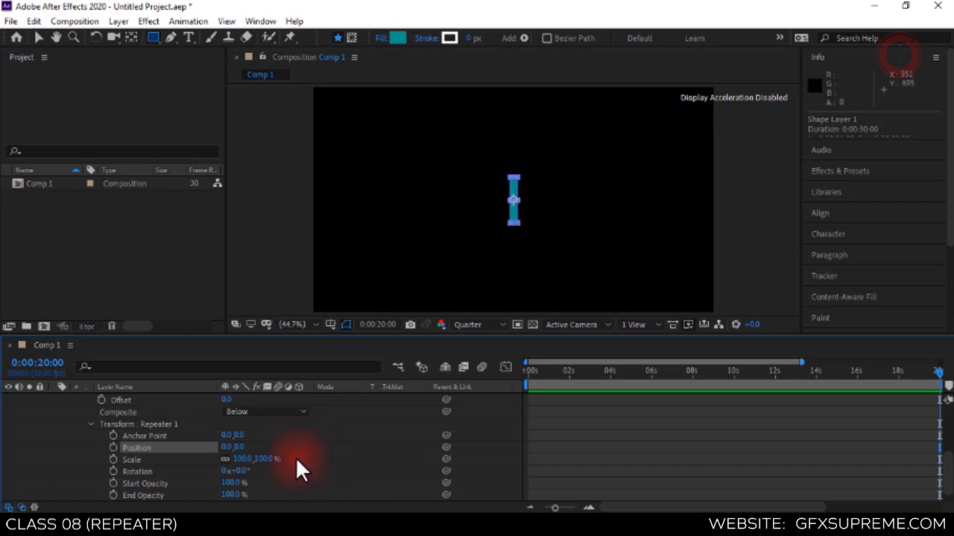
# Set the Repeater's number of copies to 9.
pyautogui.scroll(3, 295, 456)
pyautogui.click(227, 459)
pyautogui.write('8')
pyautogui.press('Return')
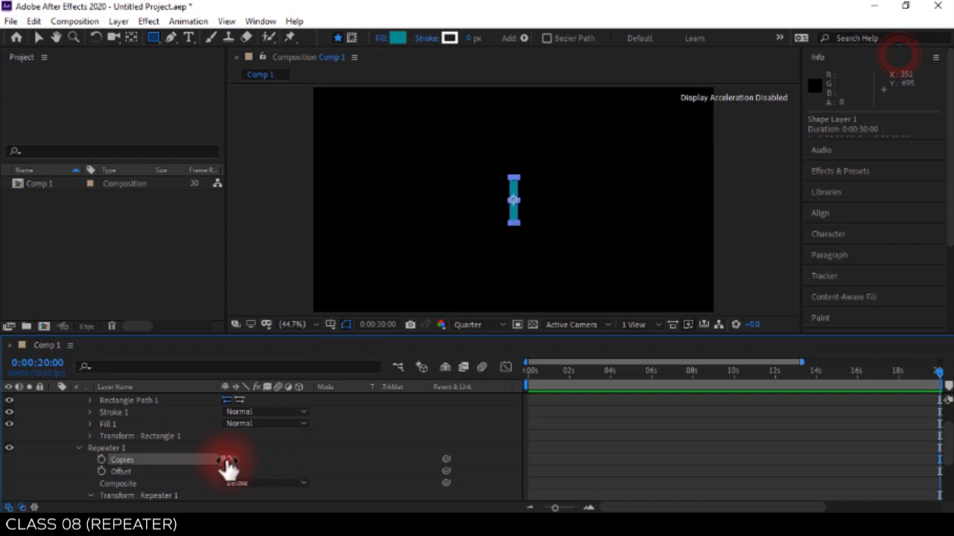
# Set the horizontal position in the Repeater's transform to 100 to spread the copies into a row.
pyautogui.scroll(-3, 343, 477)
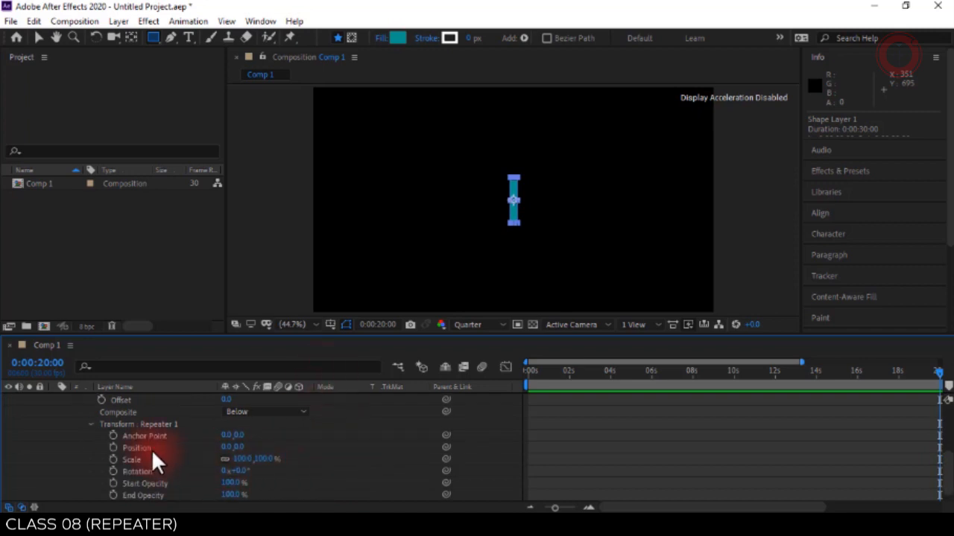
pyautogui.click(226, 447)
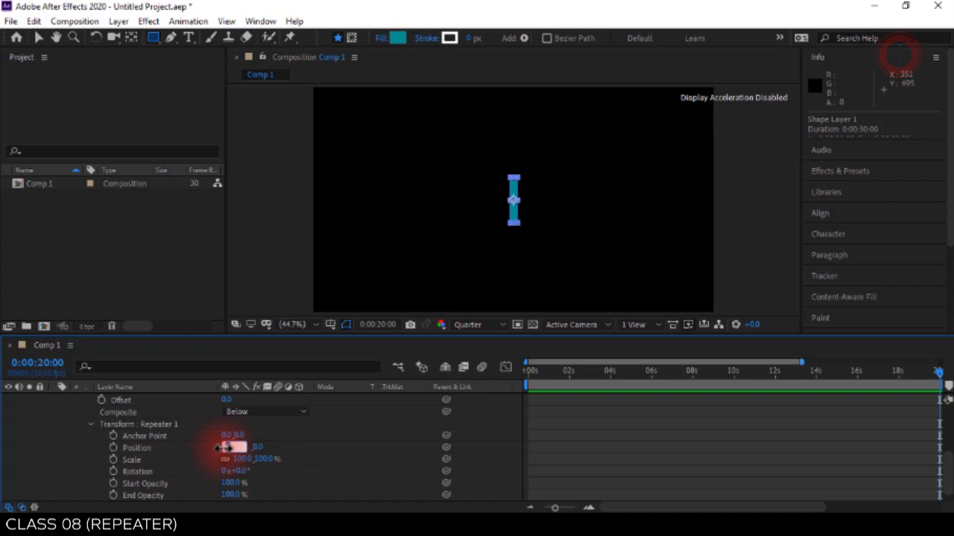
pyautogui.write('150')
pyautogui.press('Return')
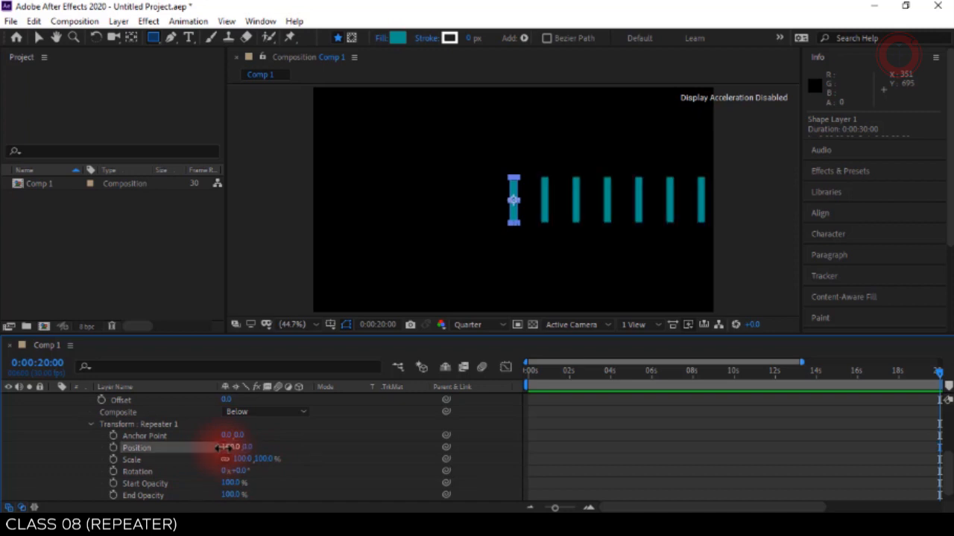
# Try a scale of 130% in the Repeater's transform, and return it to 100%.
pyautogui.click(245, 459)
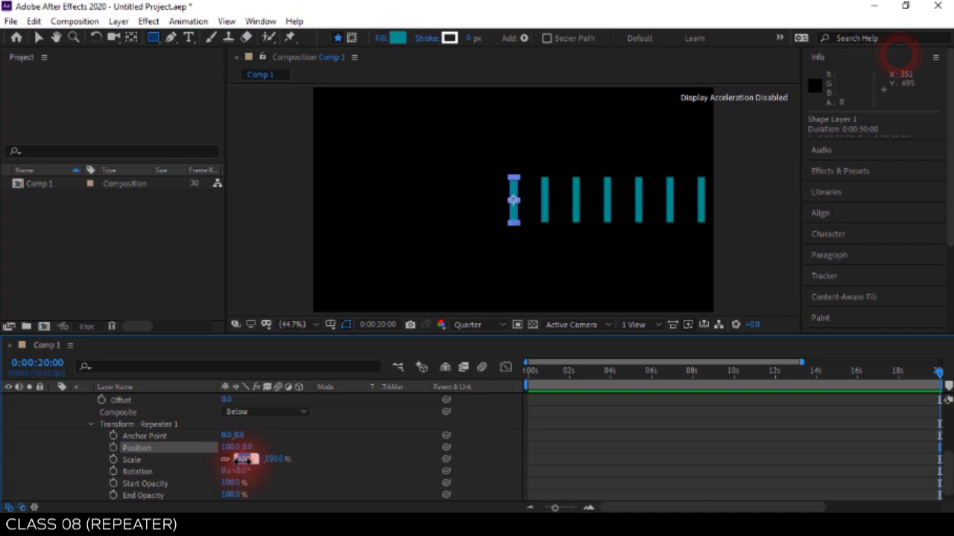
pyautogui.write('130')
pyautogui.press('Return')
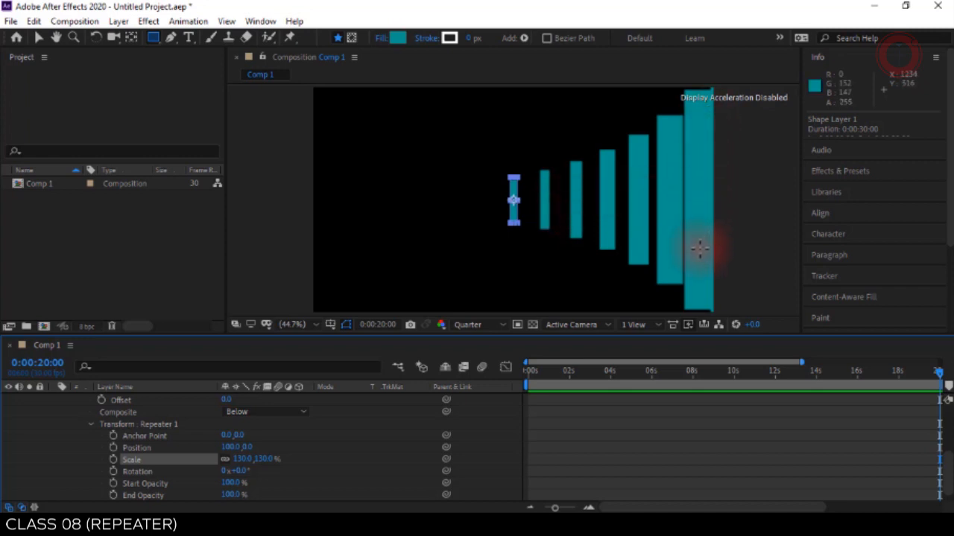
pyautogui.click(240, 458)
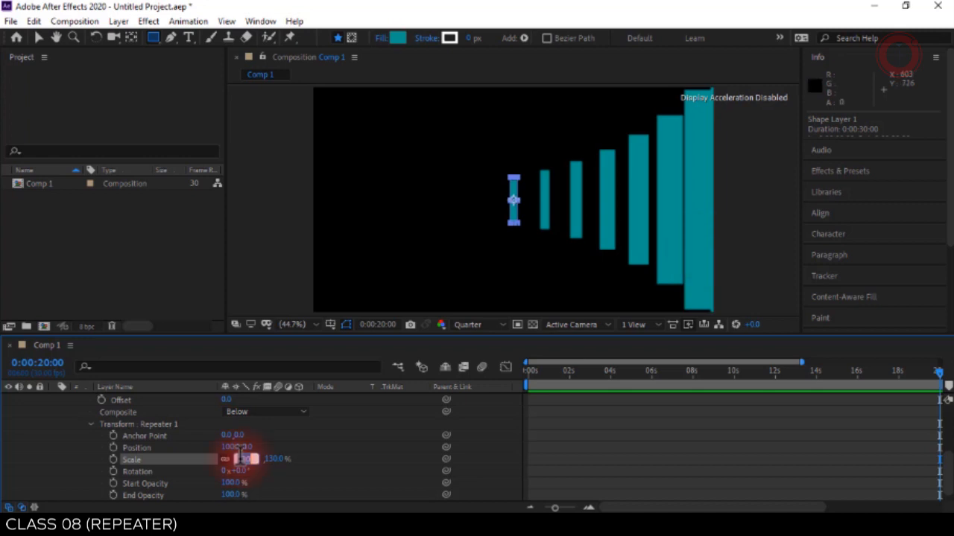
pyautogui.write('100')
pyautogui.press('Return')
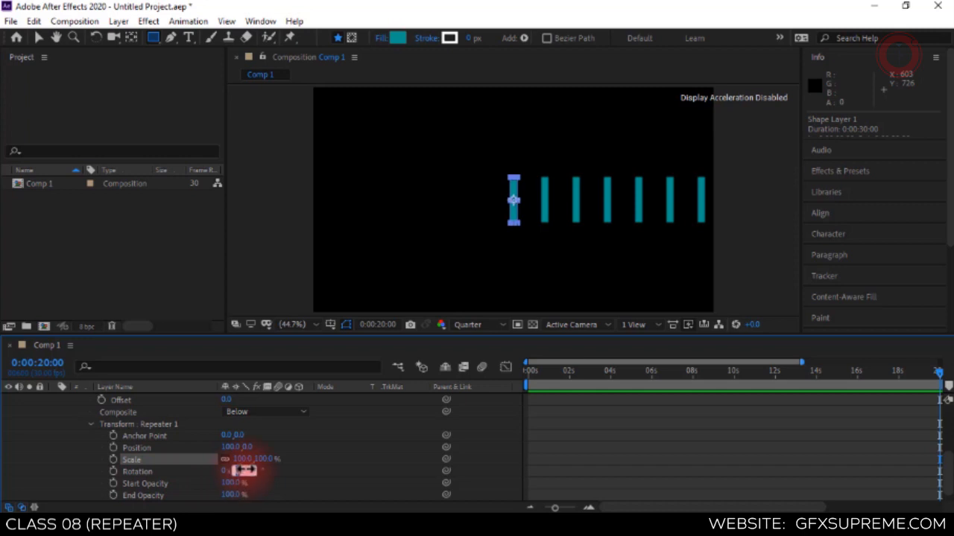
# Try a rotation of 25° in the Repeater's transform and undo the change.
pyautogui.moveTo(244, 470); pyautogui.dragTo(247, 470)
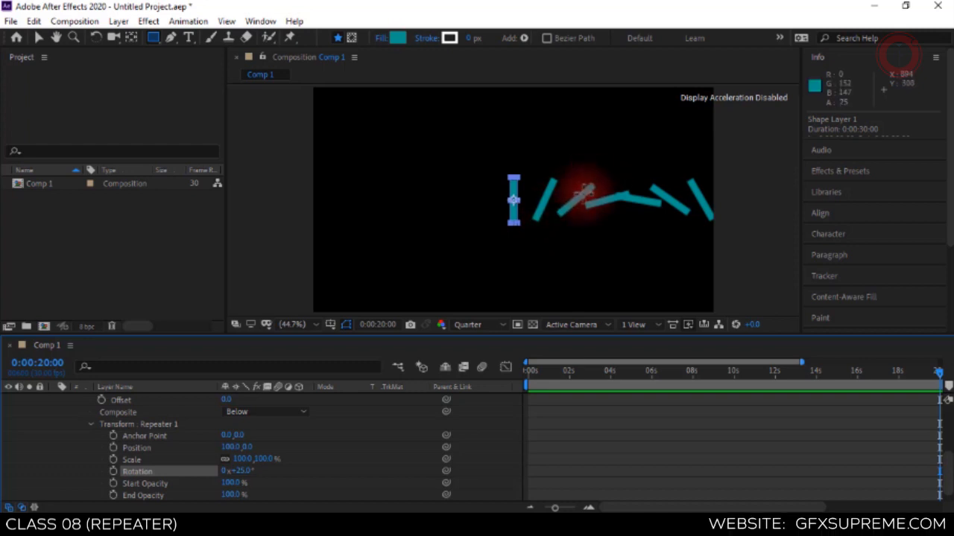
pyautogui.hotkey('ctrl', 'z')
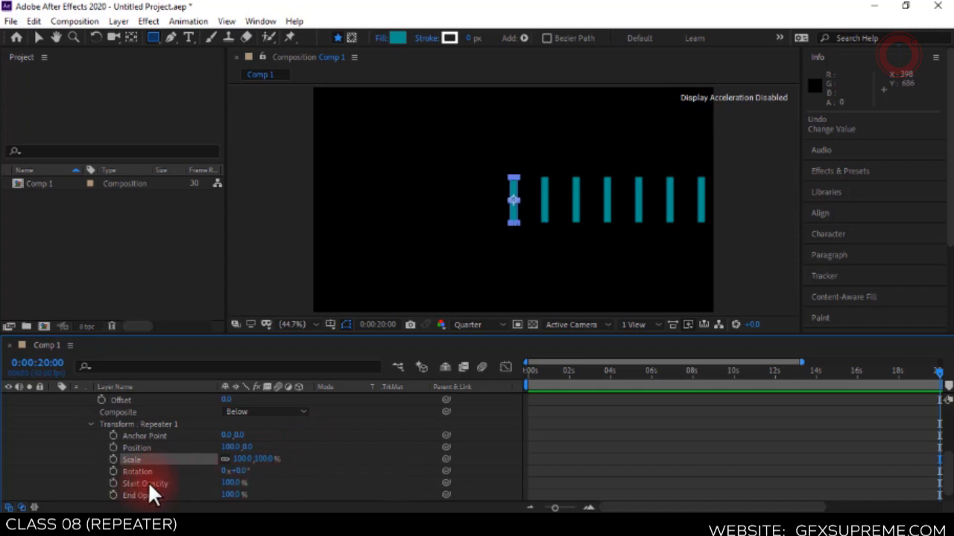
# Set the Repeater's start opacity to 0%.
pyautogui.click(234, 483)
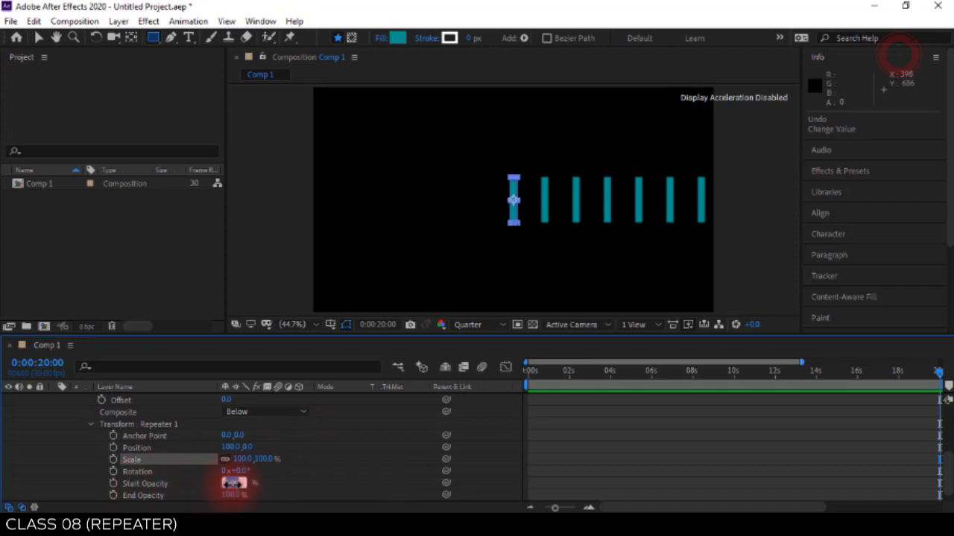
pyautogui.write('0')
pyautogui.press('Return')
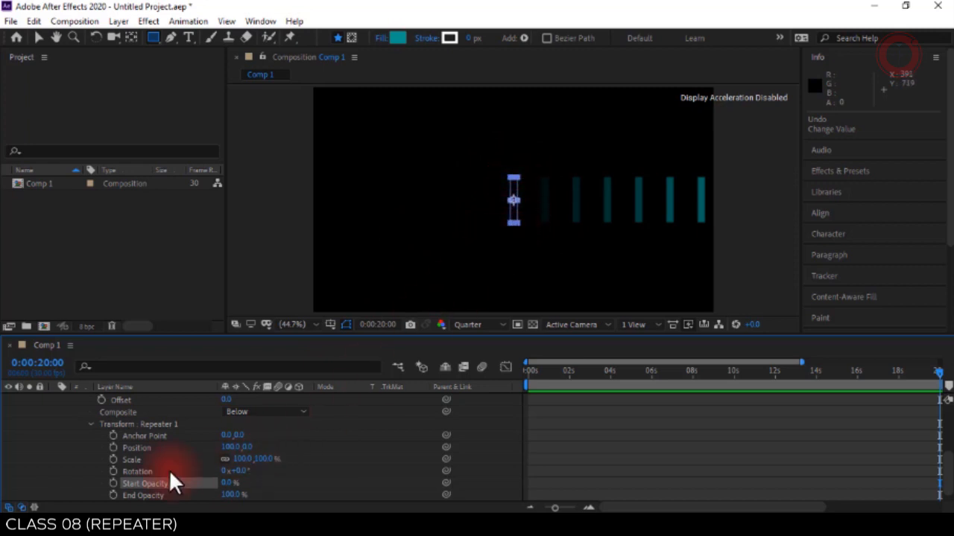
# Set the Repeater's start opacity to 100% and its end opacity to 0% so the row fades out.
pyautogui.scroll(-1, 167, 471)
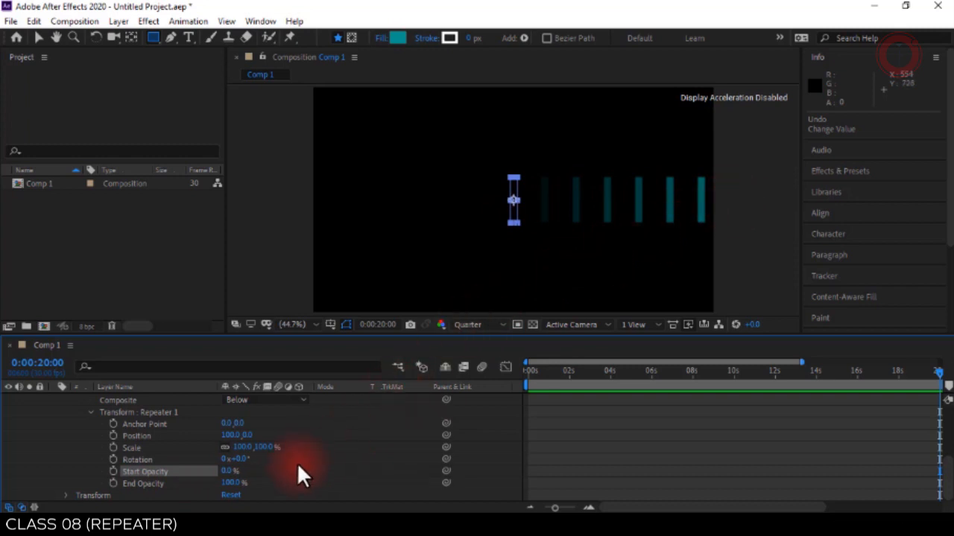
pyautogui.click(231, 472)
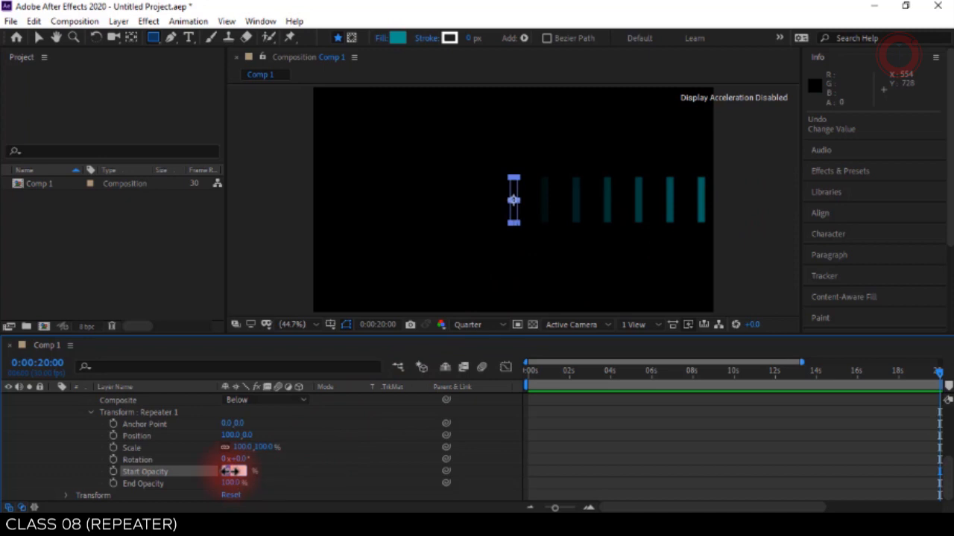
pyautogui.write('100')
pyautogui.press('Tab')
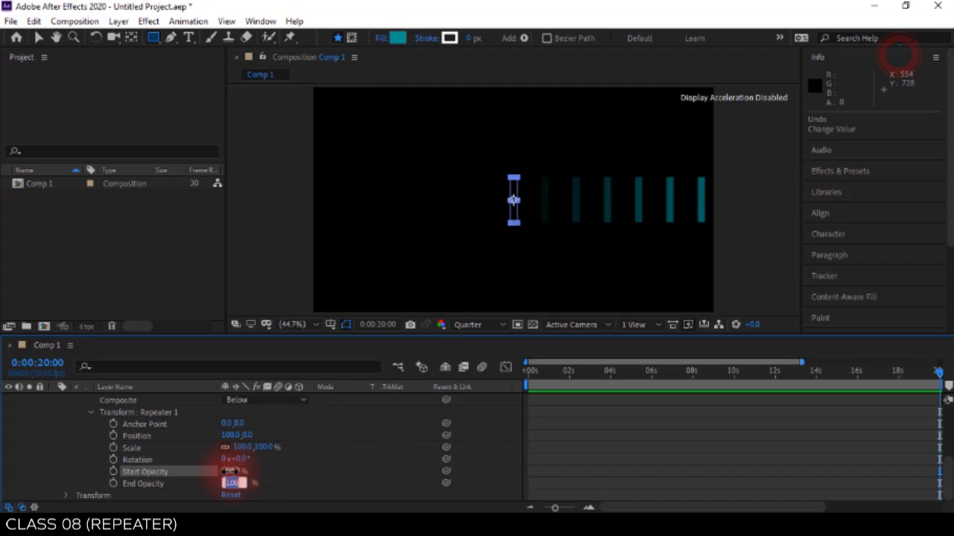
pyautogui.write('0')
pyautogui.press('Return')
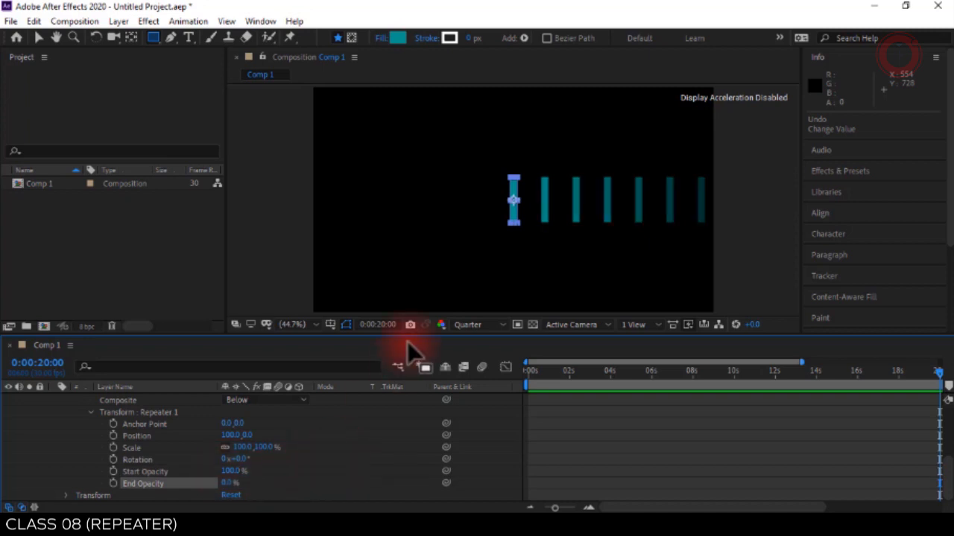
# Move the repeated bars so the first one sits near the left edge of the composition, and deselect the layer.
pyautogui.press('v')
pyautogui.moveTo(511, 215); pyautogui.dragTo(368, 224)
pyautogui.click(606, 455)
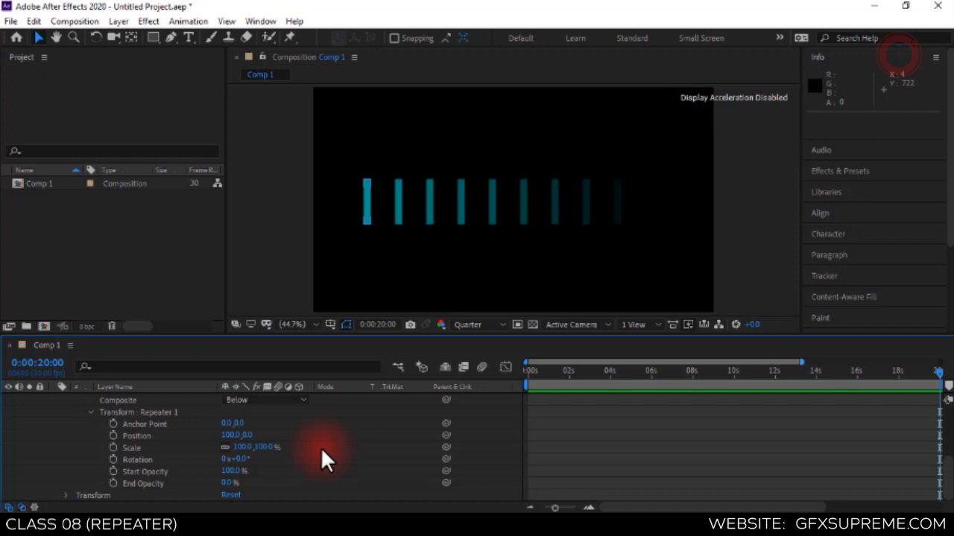
# Set the horizontal position in the Repeater's transform to 0 and return the shape to the composition's centre.
pyautogui.scroll(2, 177, 464)
pyautogui.scroll(-2, 137, 444)
pyautogui.click(231, 435)
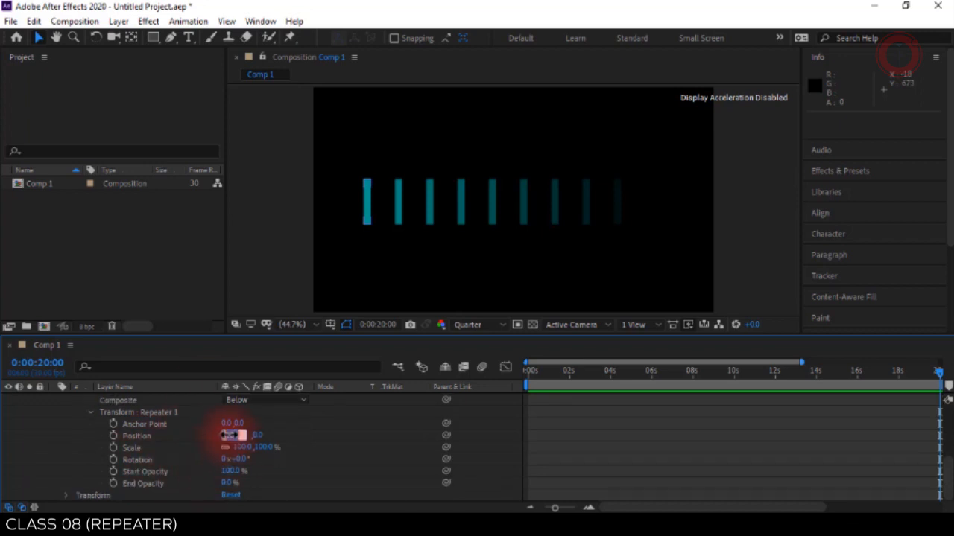
pyautogui.write('0')
pyautogui.press('Return')
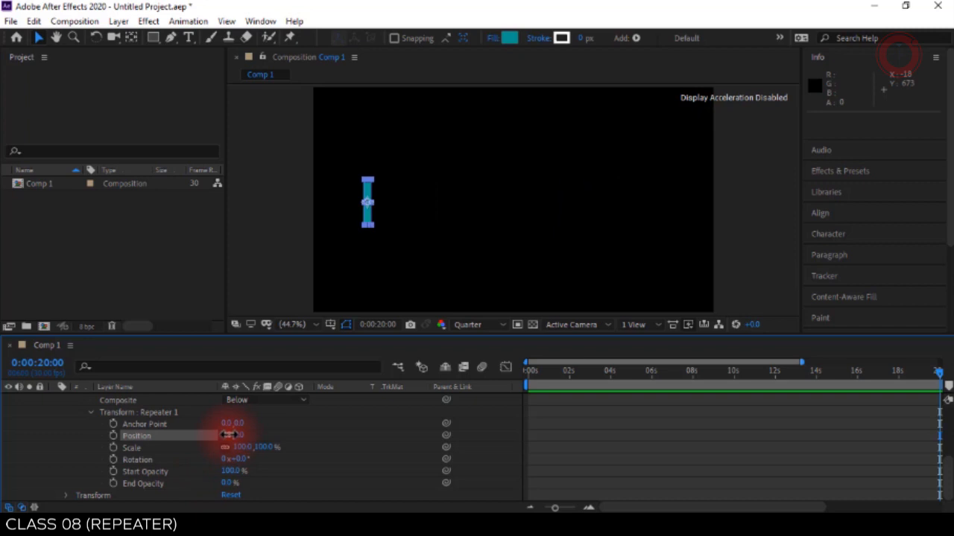
pyautogui.moveTo(229, 435); pyautogui.dragTo(229, 435)
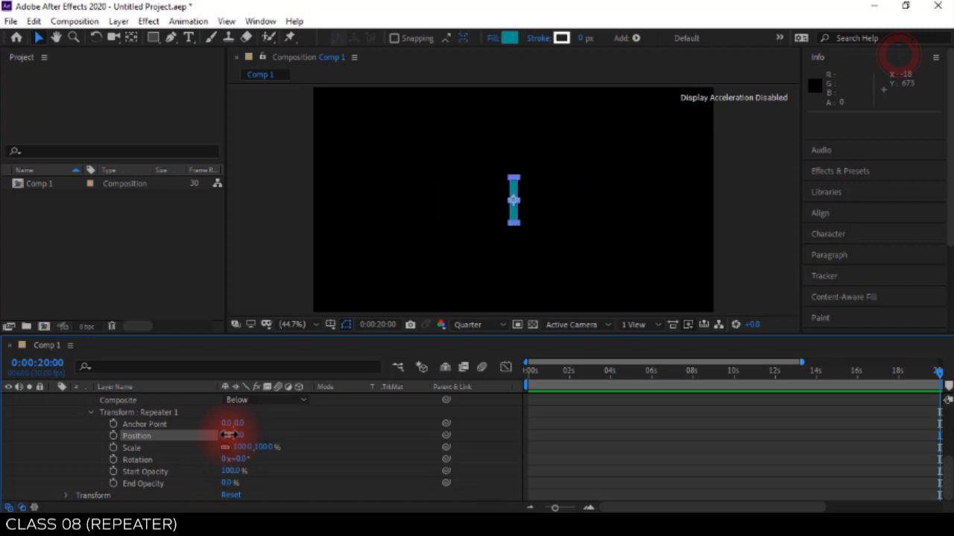
# Set the end opacity in the Repeater's transform to 100% so all copies show fully.
pyautogui.click(245, 458)
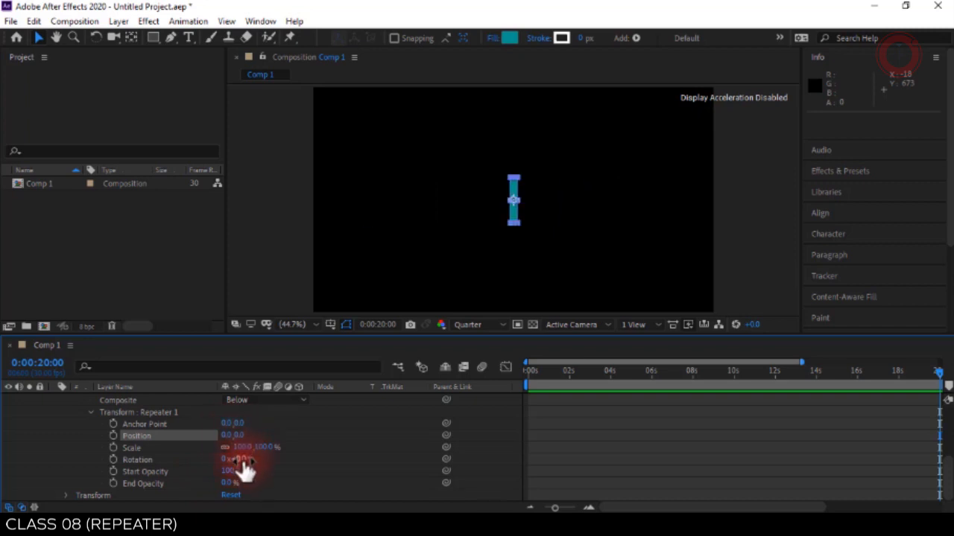
pyautogui.click(228, 483)
pyautogui.write('76')
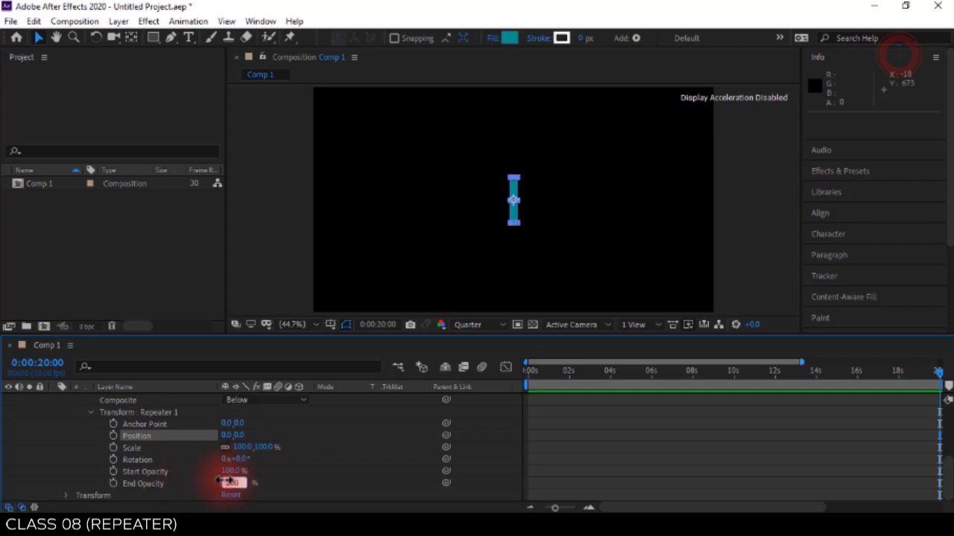
pyautogui.press('Return')
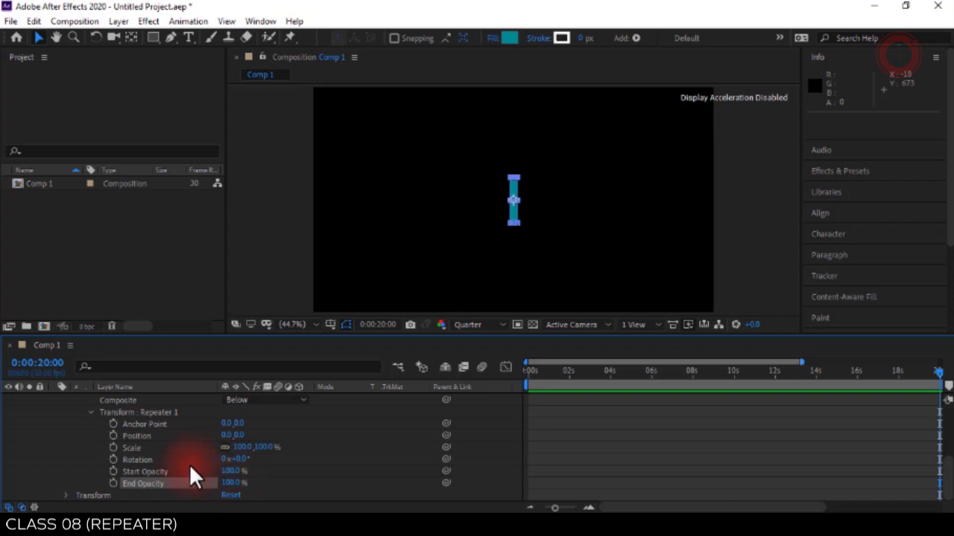
# Set the Repeater's number of copies to 20.
pyautogui.scroll(2, 161, 465)
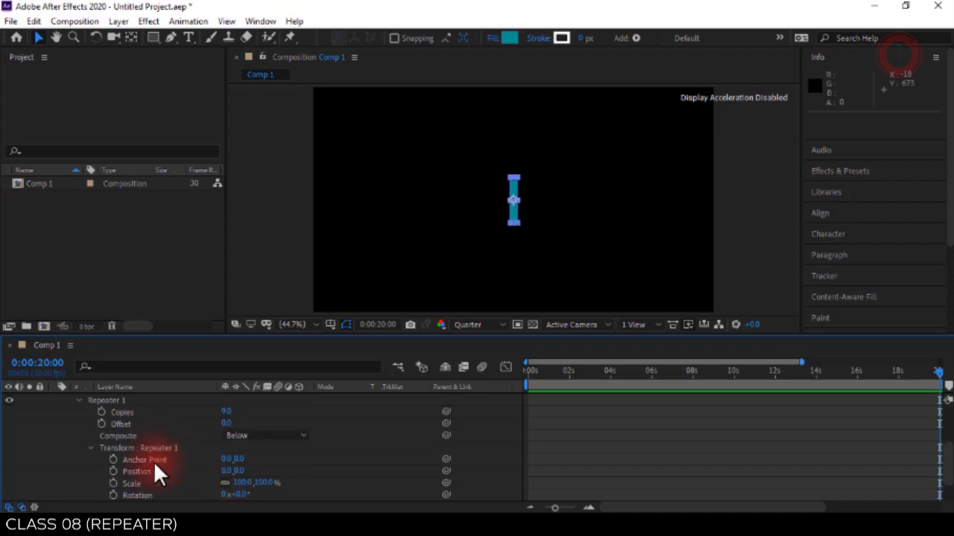
pyautogui.click(231, 411)
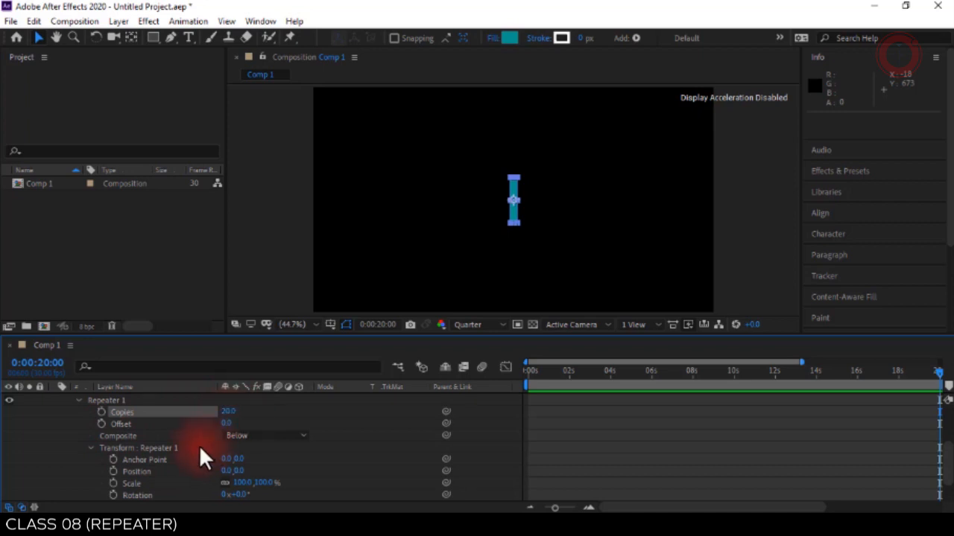
pyautogui.scroll(-2, 154, 448)
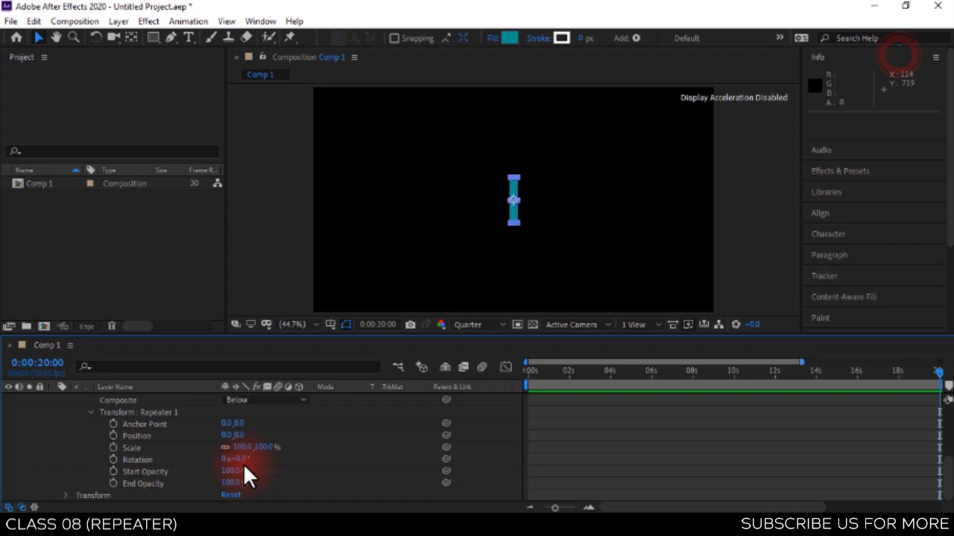
pyautogui.scroll(3, 269, 466)
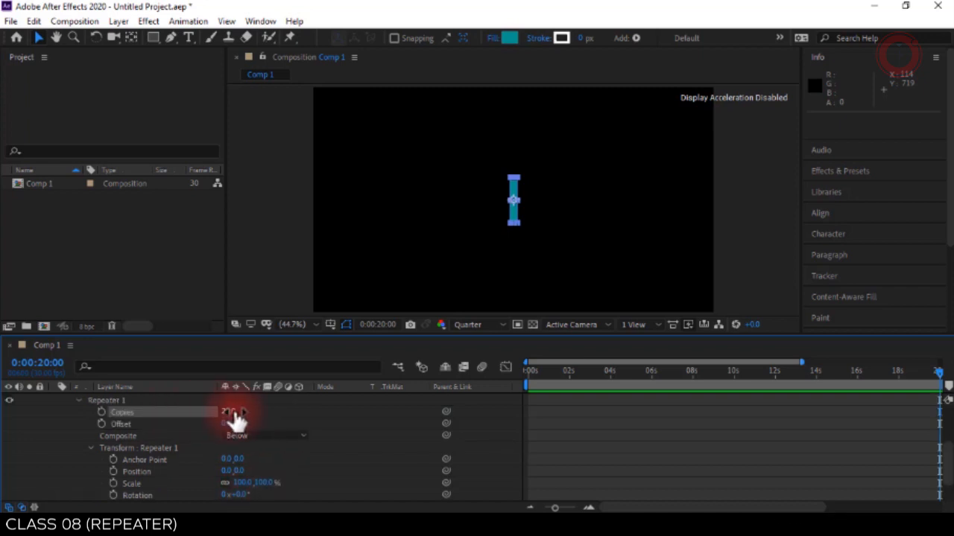
# Set the rotation in the Repeater's transform to 18° so the copies spread evenly around a full circle.
pyautogui.scroll(-3, 266, 416)
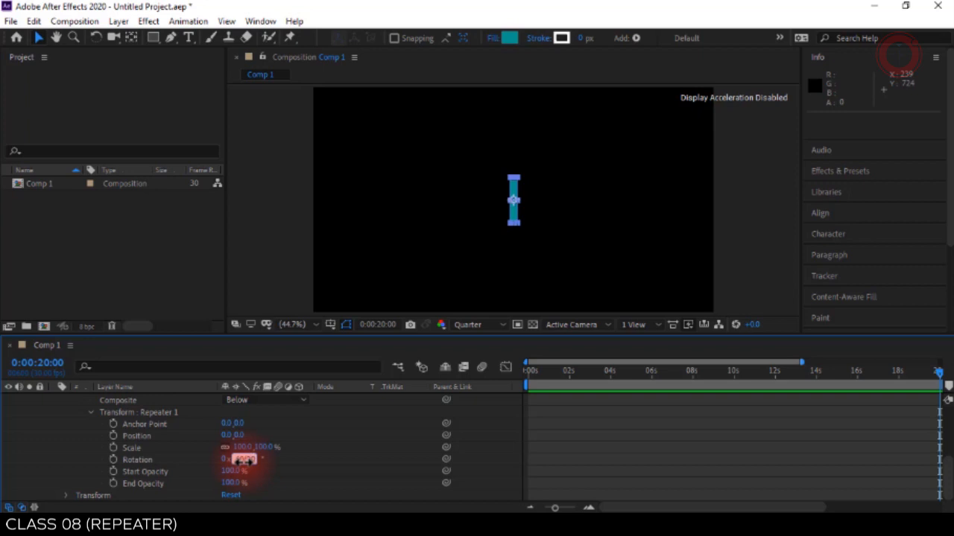
pyautogui.press('Return')
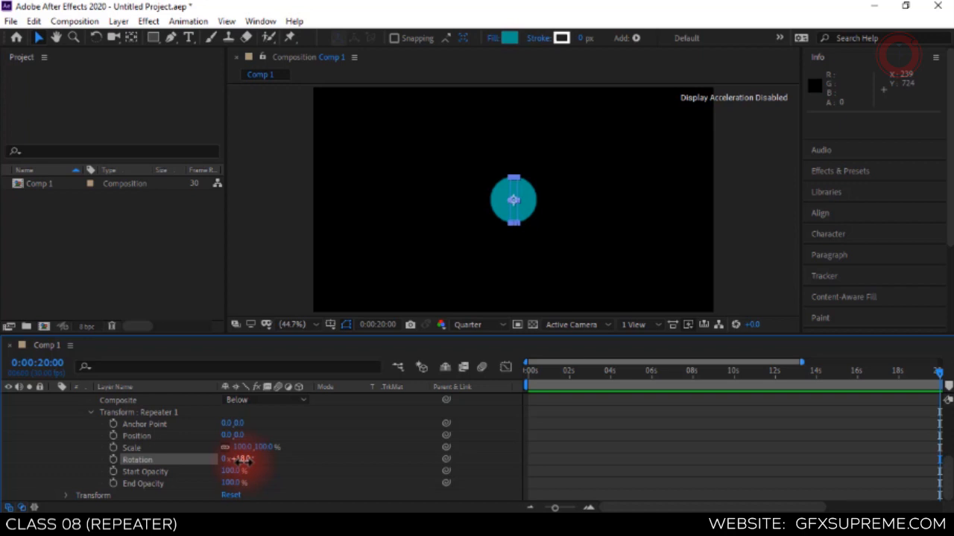
pyautogui.moveTo(244, 459); pyautogui.dragTo(267, 461)
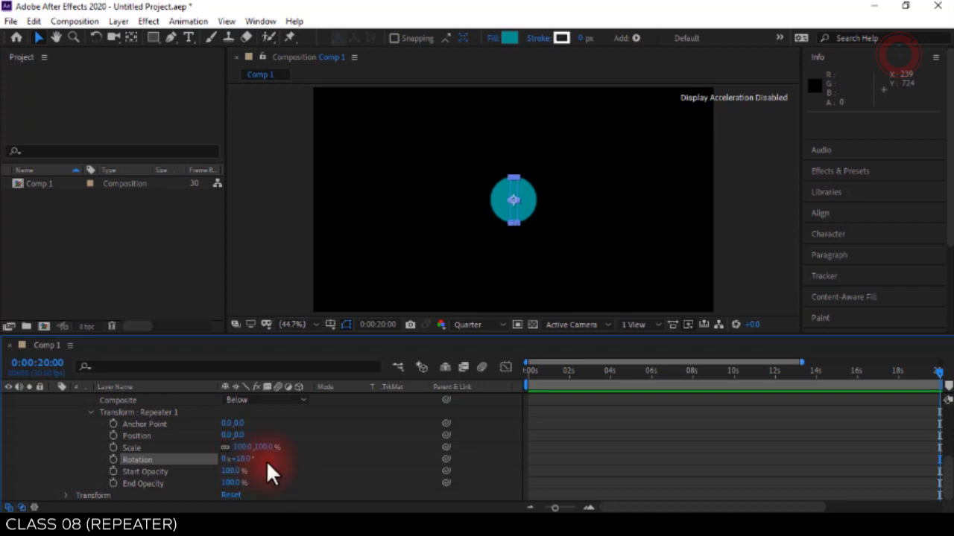
# Reveal the properties of Rectangle Path 1 and select its Position property.
pyautogui.scroll(5, 184, 472)
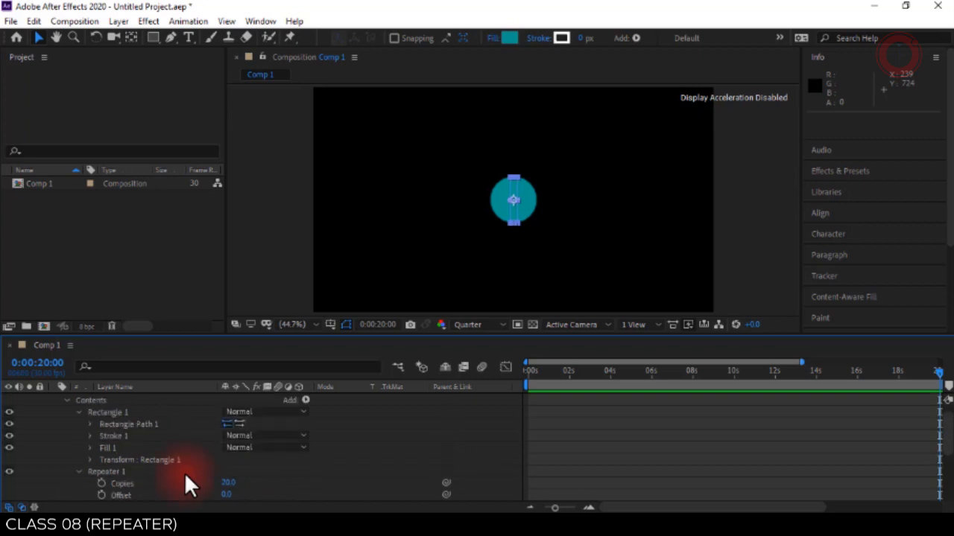
pyautogui.click(89, 434)
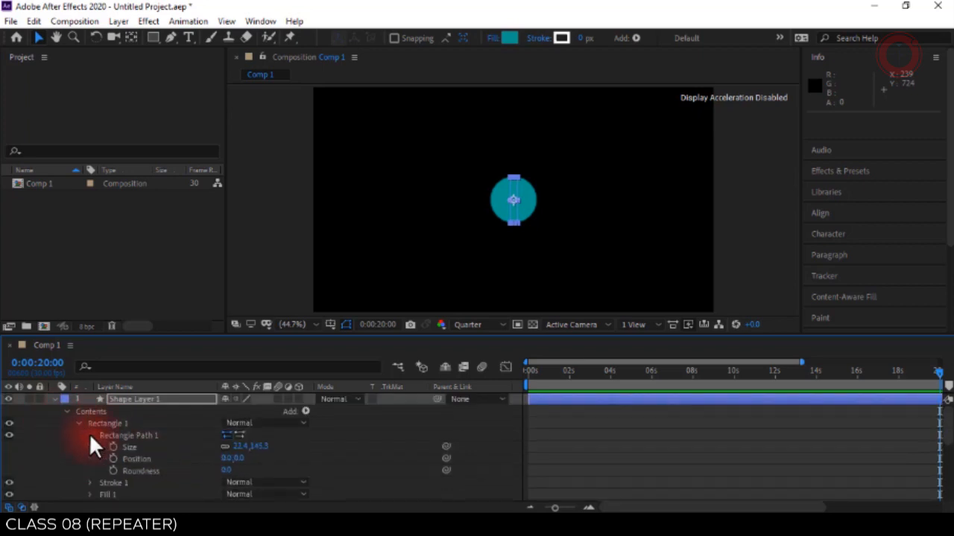
pyautogui.click(149, 458)
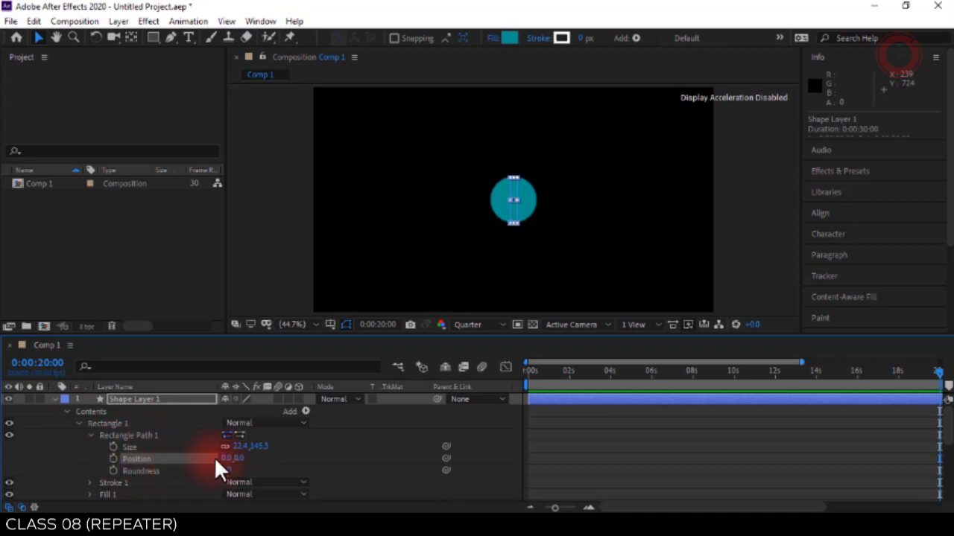
# Try shifting the rectangle path horizontally, undo that shift, and set its vertical position to 16.
pyautogui.moveTo(226, 458); pyautogui.dragTo(266, 465)
pyautogui.hotkey('ctrl', 'z')
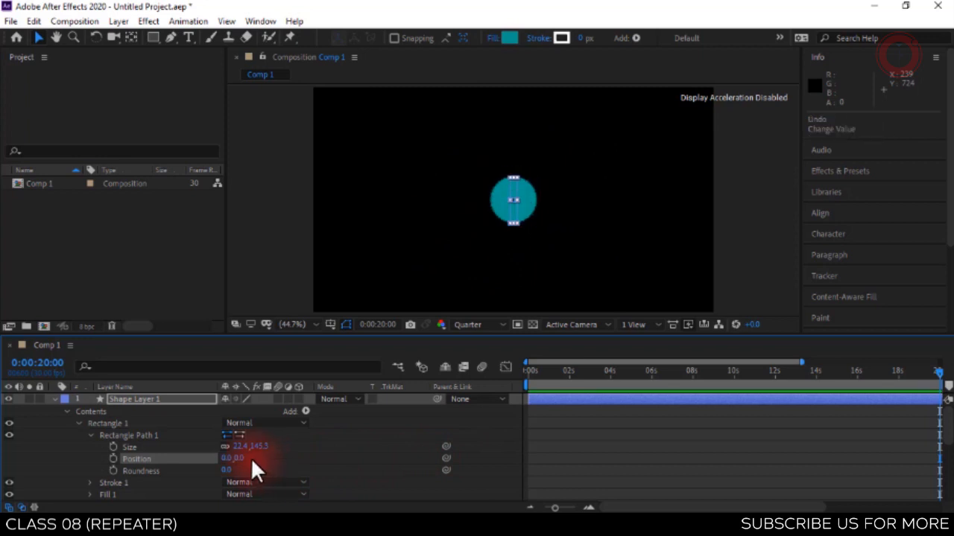
pyautogui.click(244, 457)
pyautogui.click(267, 460)
pyautogui.moveTo(243, 457)
pyautogui.mouseDown()
pyautogui.moveTo(681, 447)
pyautogui.moveTo(82, 445)
pyautogui.moveTo(308, 452)
pyautogui.moveTo(252, 456)
pyautogui.mouseUp()
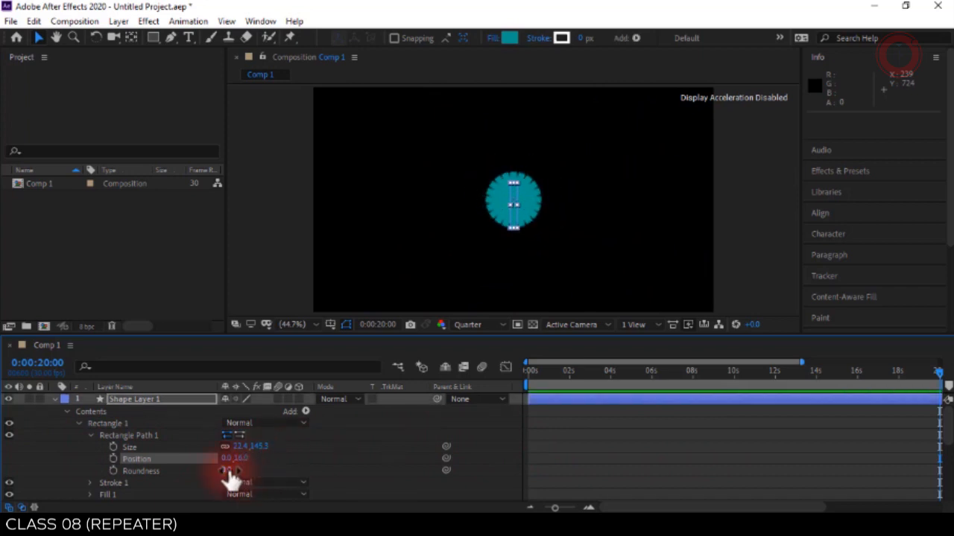
# Set the rectangle path's roundness to 100 so the bars get rounded ends.
pyautogui.click(227, 472)
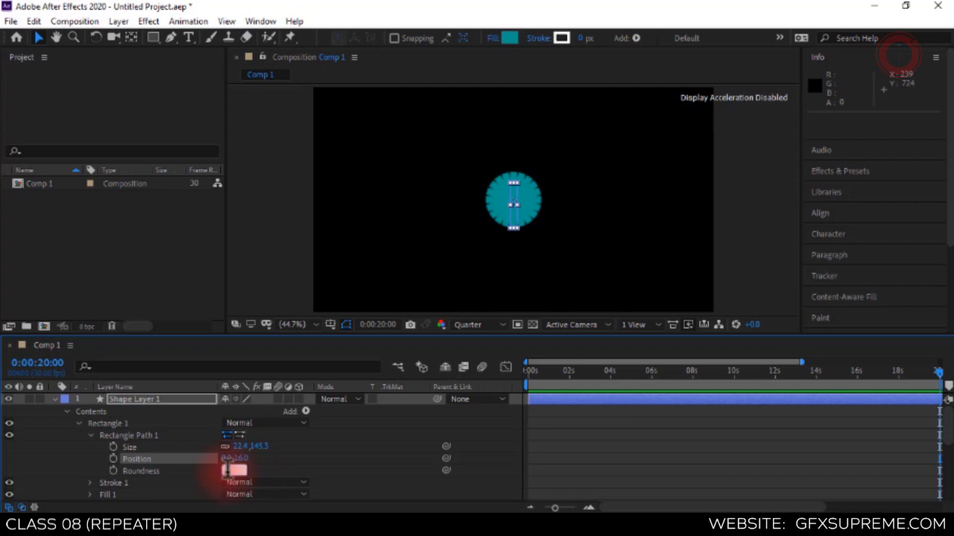
pyautogui.write('100')
pyautogui.press('Return')
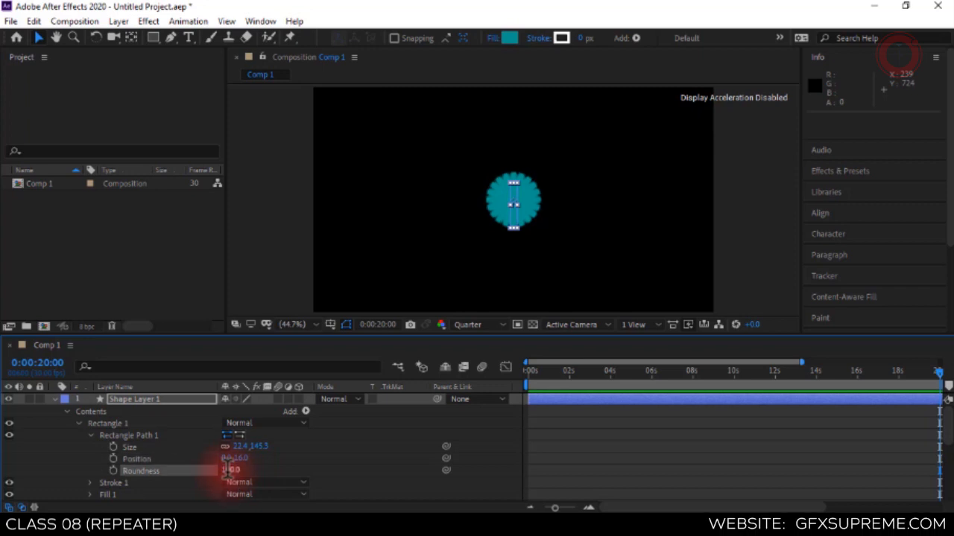
# Set the rectangle path's vertical position to 0.
pyautogui.click(241, 458)
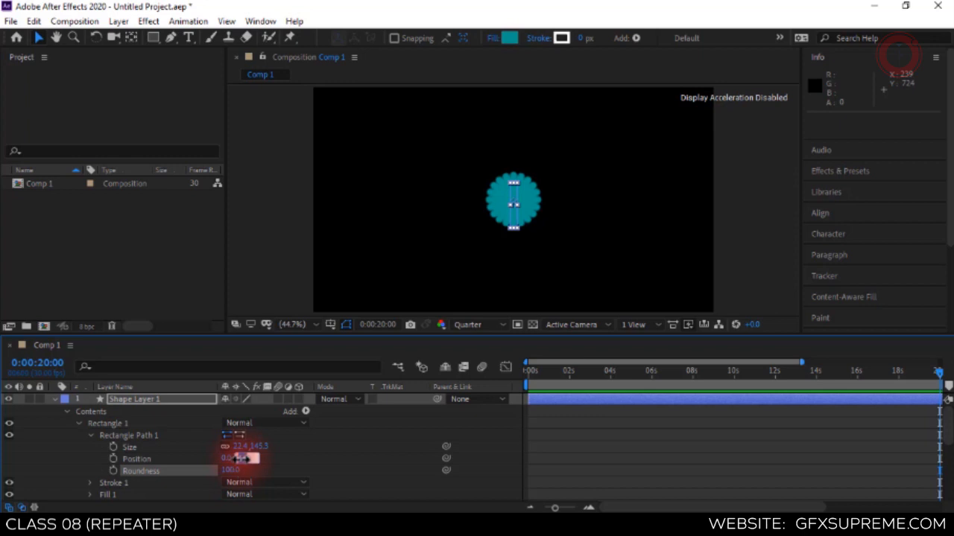
pyautogui.write('0')
pyautogui.press('Return')
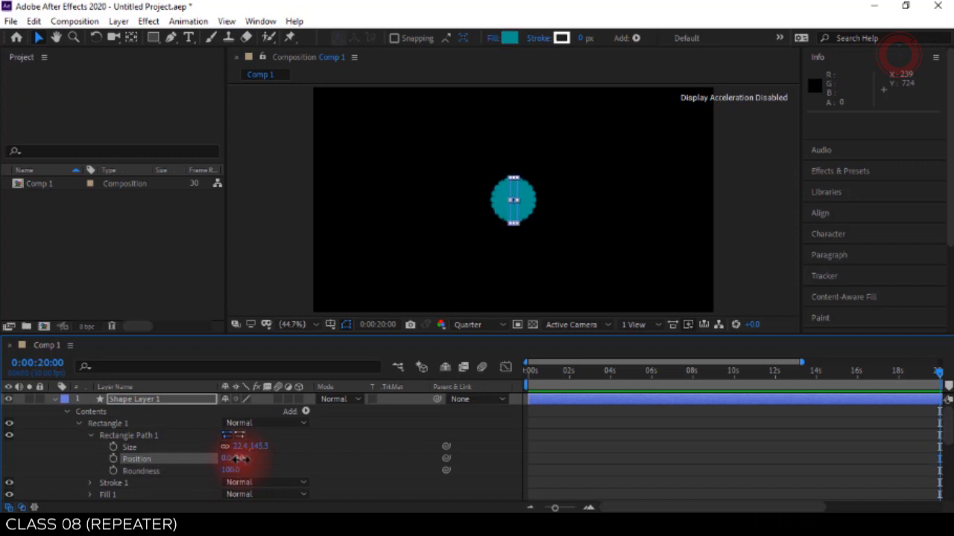
# Keyframe the rectangle path's position at 0, 0 at the start of the composition and at 0, 200 at 2 seconds.
pyautogui.moveTo(552, 371); pyautogui.dragTo(475, 376)
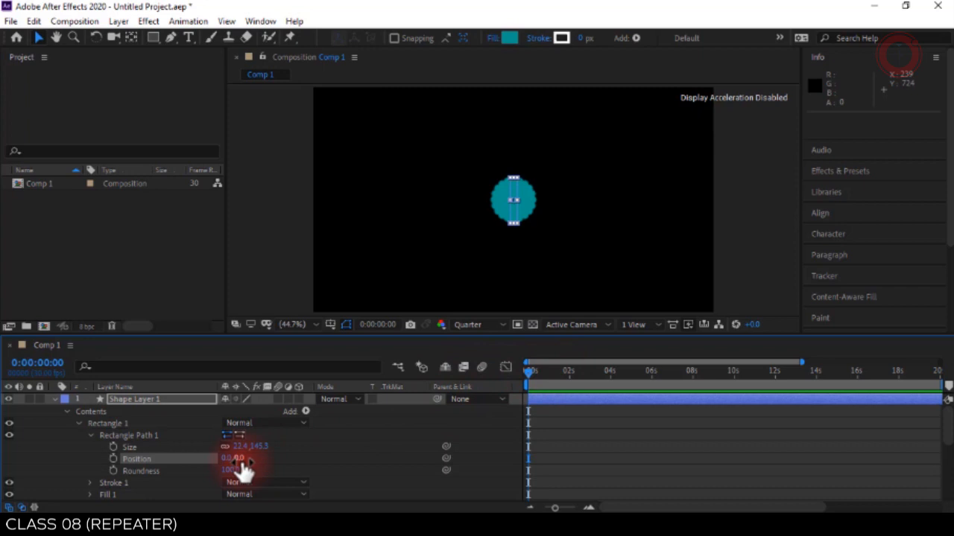
pyautogui.click(112, 458)
pyautogui.moveTo(534, 371); pyautogui.dragTo(559, 402)
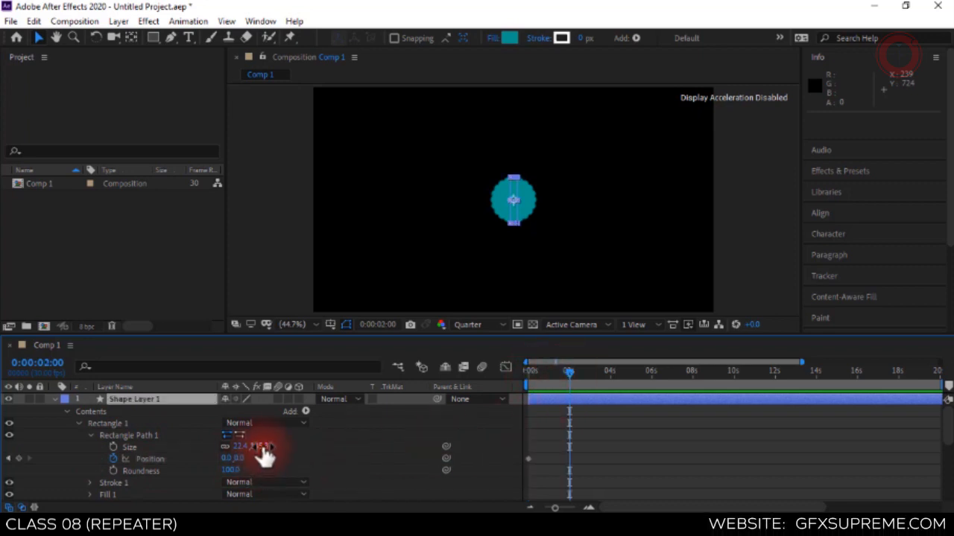
pyautogui.click(236, 458)
pyautogui.write('200')
pyautogui.press('Return')
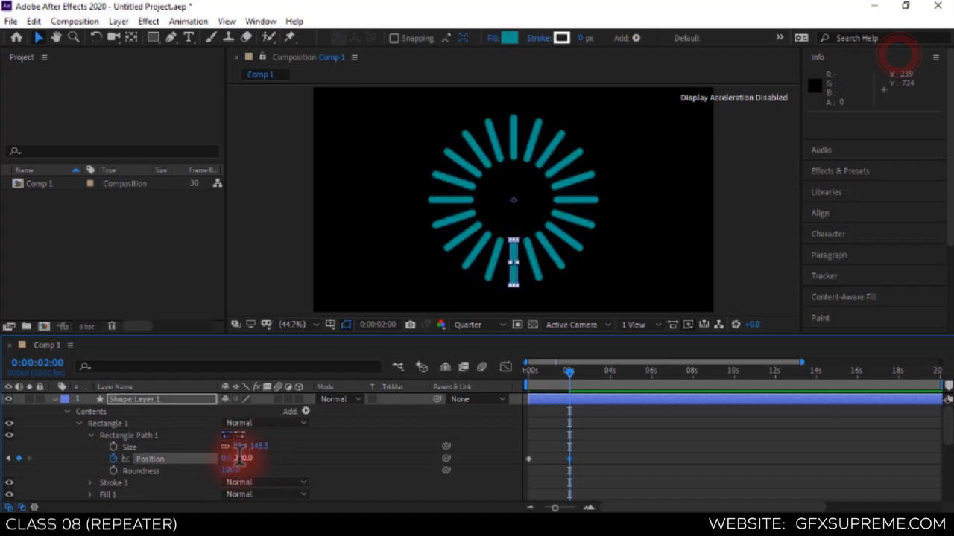
# Copy the first position keyframe of the rectangle path and paste it at 4 seconds.
pyautogui.click(38, 364)
pyautogui.write('400')
pyautogui.press('Return')
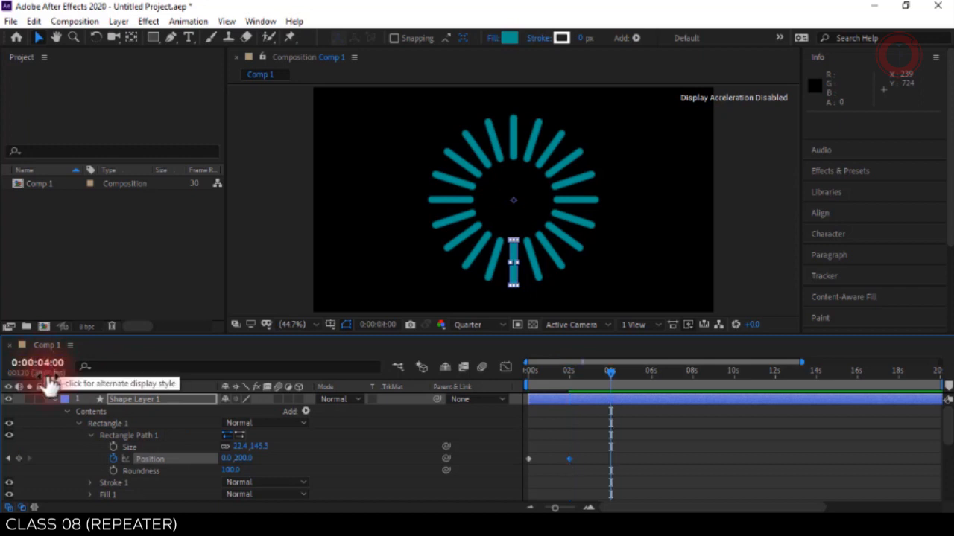
pyautogui.click(525, 457)
pyautogui.hotkey('ctrl', 'c')
pyautogui.hotkey('ctrl', 'v')
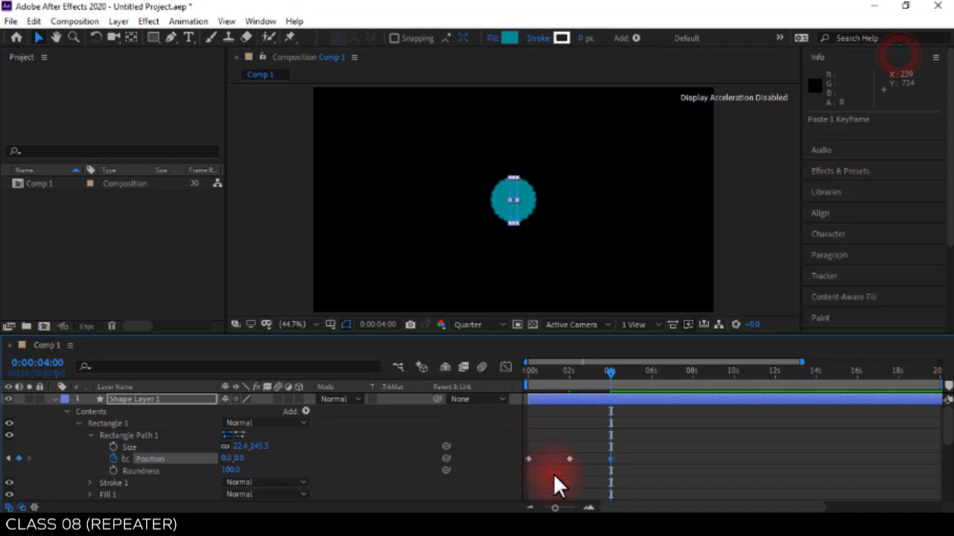
# Keyframe the rectangle path's vertical position at -200 at 6 seconds.
pyautogui.click(60, 364)
pyautogui.write('600')
pyautogui.press('Return')
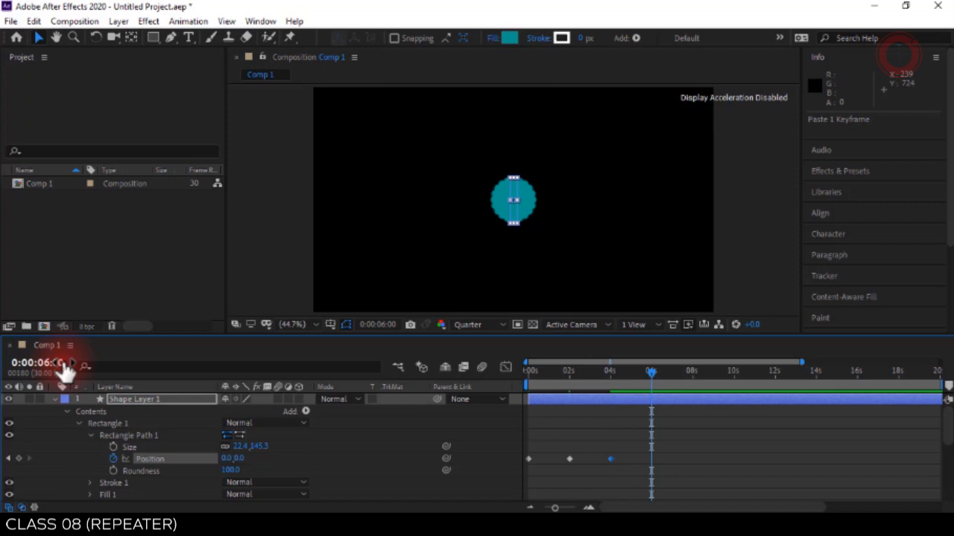
pyautogui.click(242, 459)
pyautogui.write('-200')
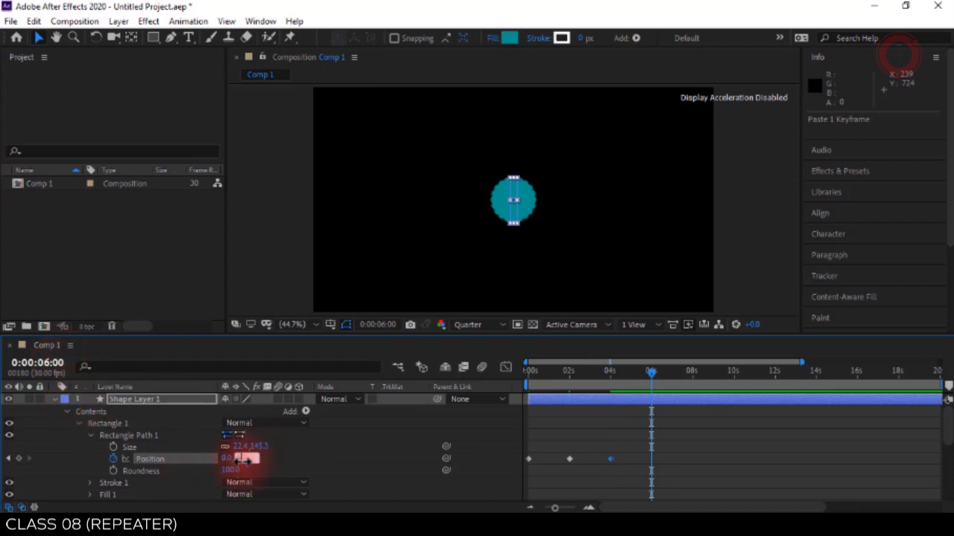
pyautogui.press('Return')
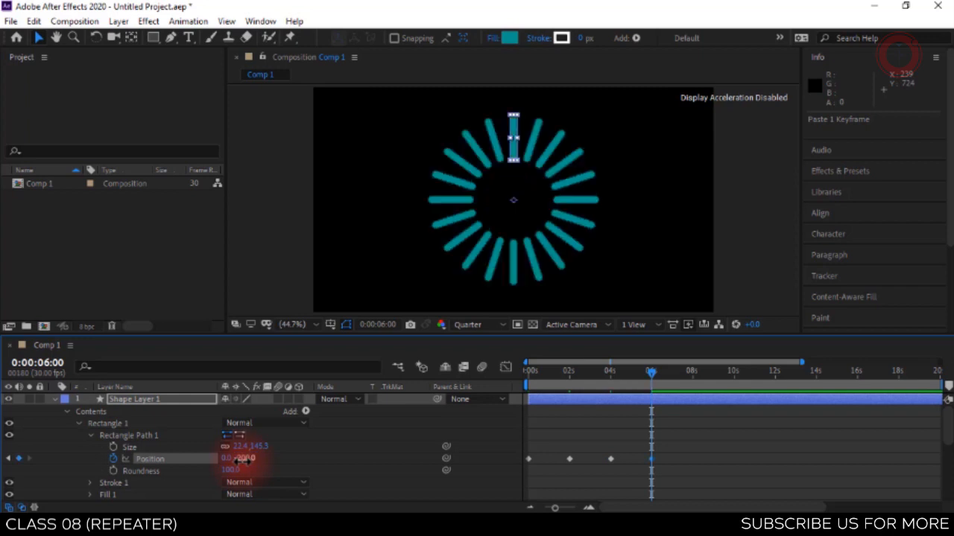
# Play the animation from the start to preview the bars spreading and closing, and stop it past 6 seconds.
pyautogui.moveTo(551, 373); pyautogui.dragTo(446, 378)
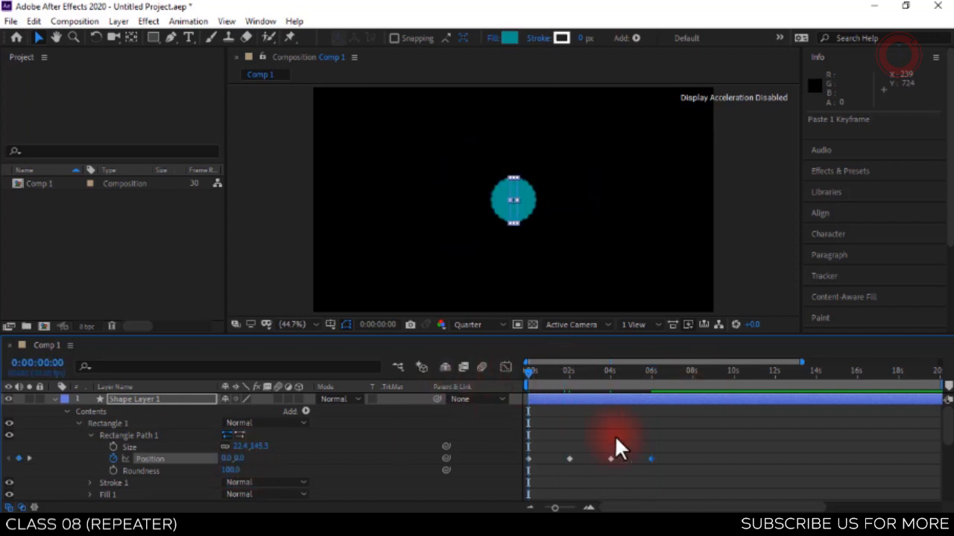
pyautogui.press('space')
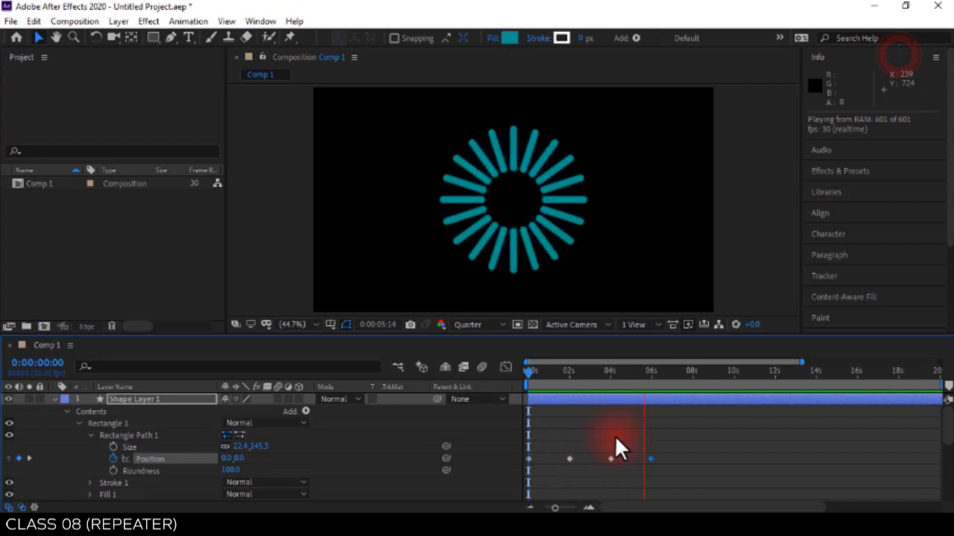
pyautogui.press('space')
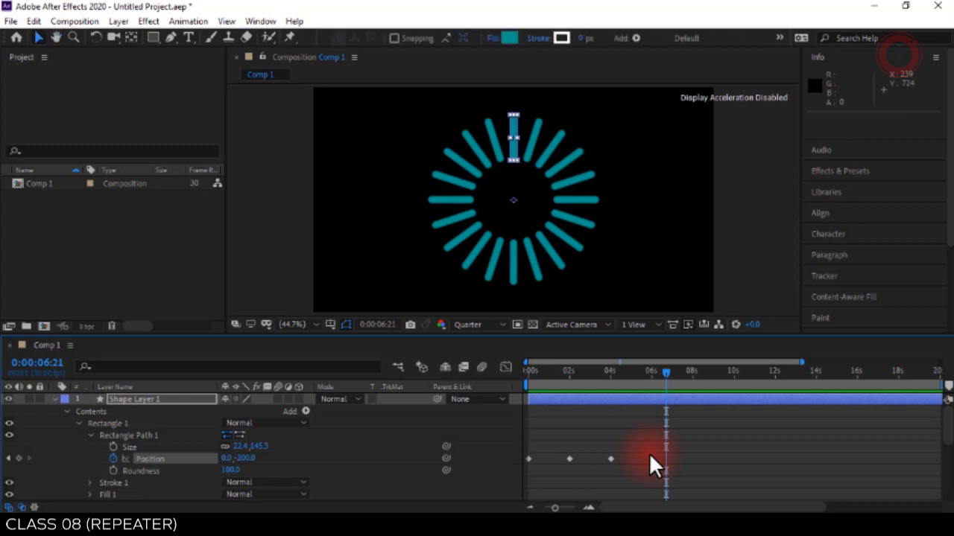
# Copy all four position keyframes of the rectangle path and paste them starting at 8 seconds.
pyautogui.click(56, 363)
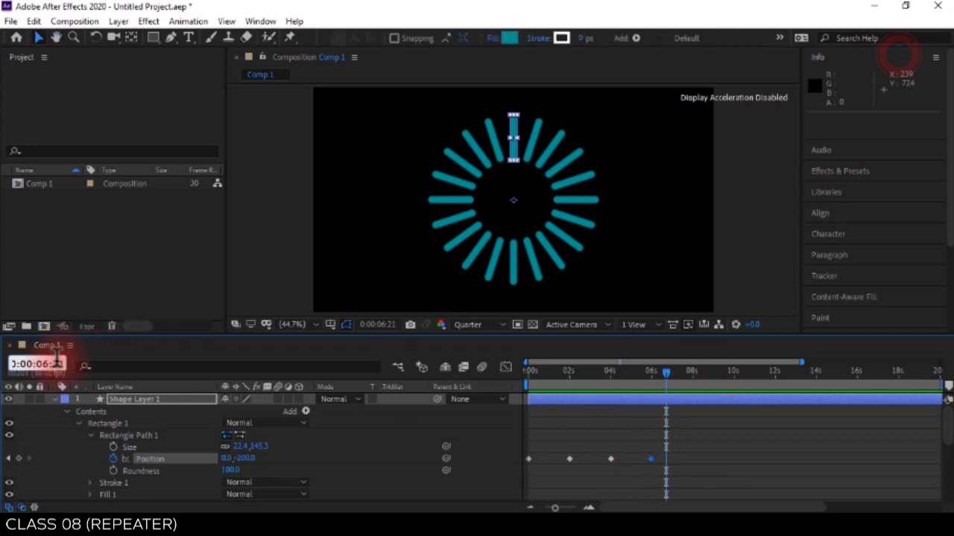
pyautogui.write('800')
pyautogui.press('Return')
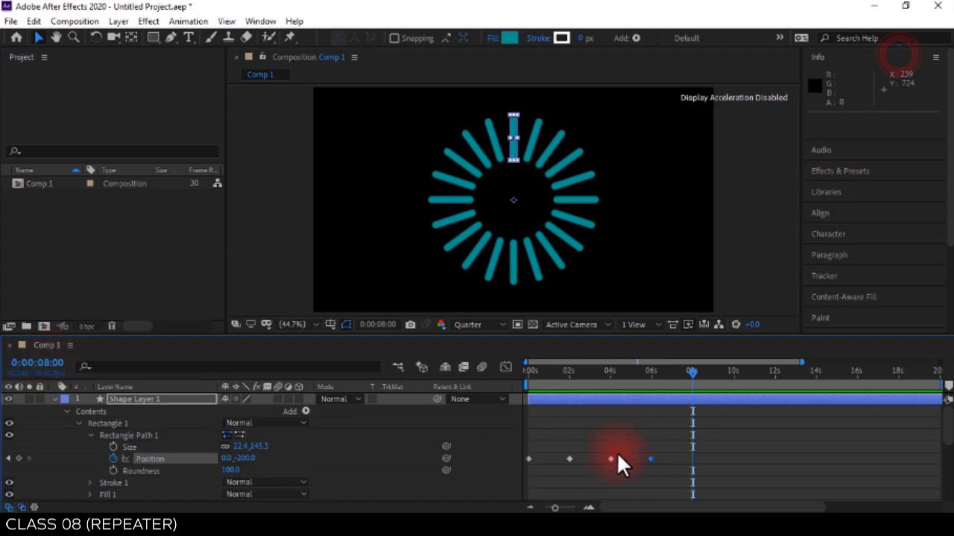
pyautogui.moveTo(661, 448); pyautogui.dragTo(523, 470)
pyautogui.hotkey('ctrl', 'c')
pyautogui.hotkey('ctrl', 'v')
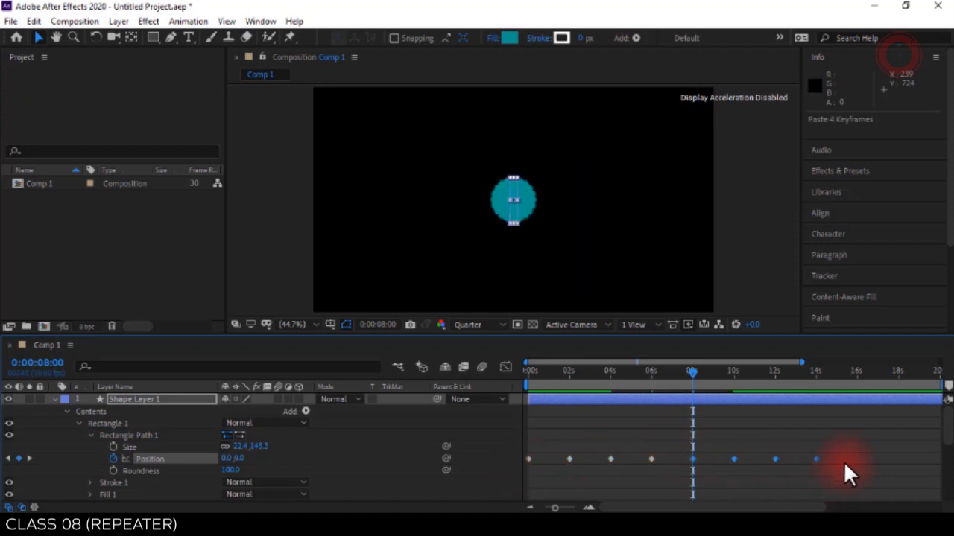
# Copy all eight position keyframes of the rectangle path and paste them starting at 16 seconds.
pyautogui.click(37, 363)
pyautogui.write('16')
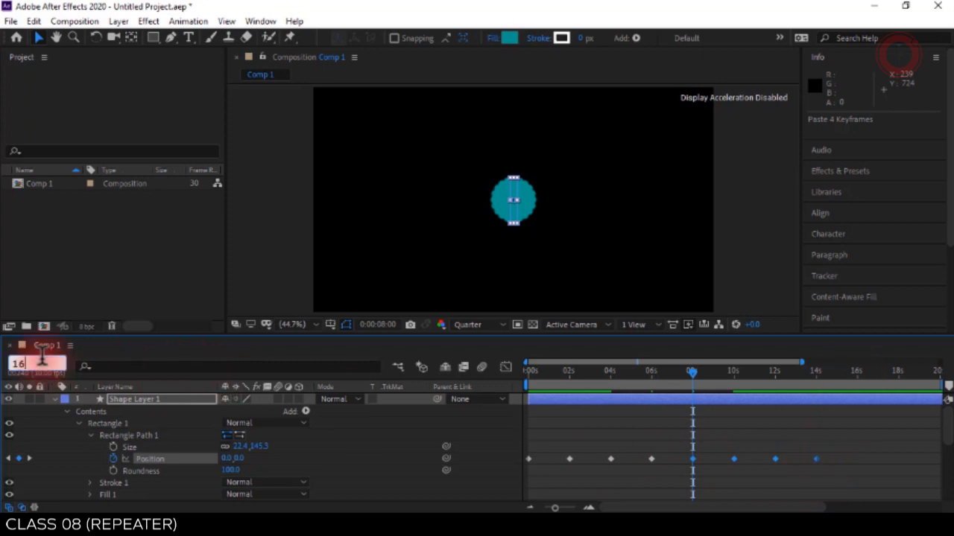
pyautogui.press('Return')
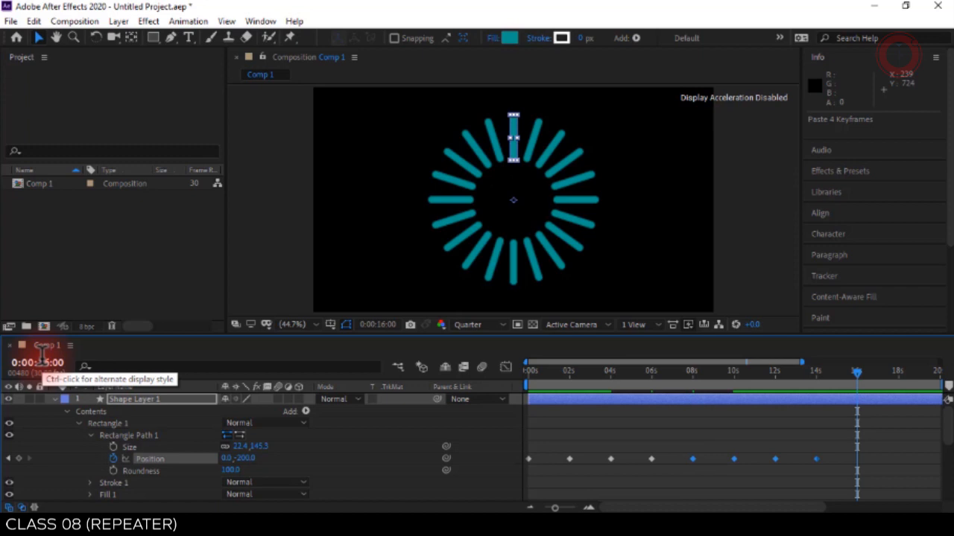
pyautogui.moveTo(835, 460); pyautogui.dragTo(524, 472)
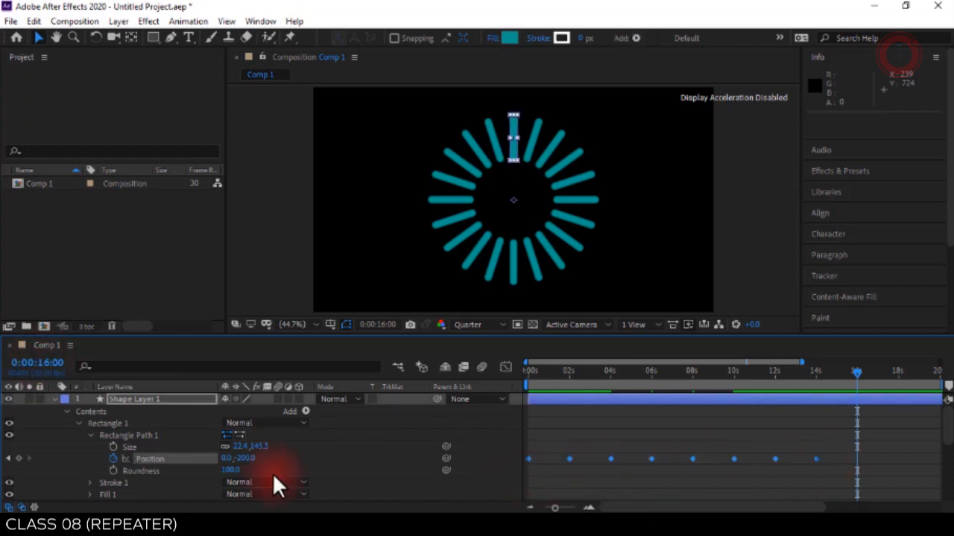
pyautogui.click(161, 459)
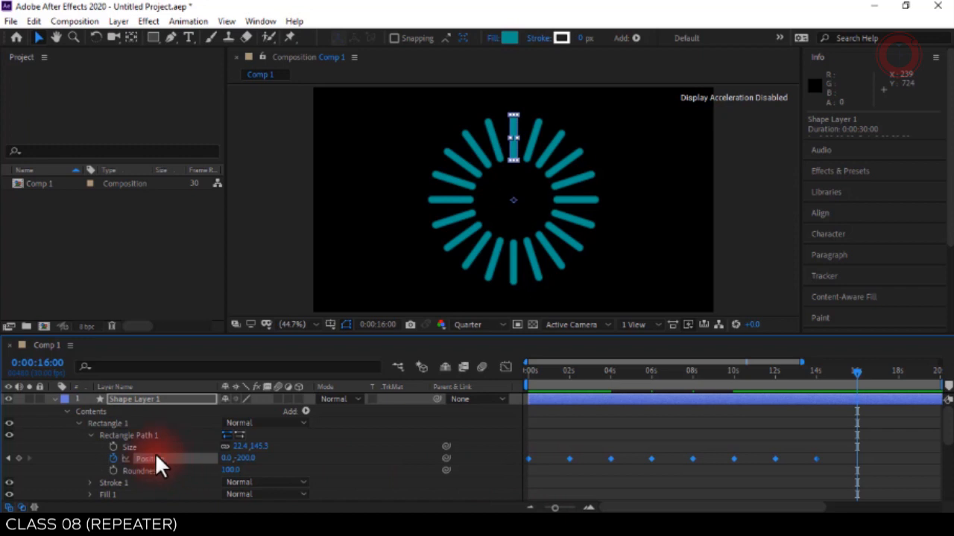
pyautogui.hotkey('ctrl', 'c')
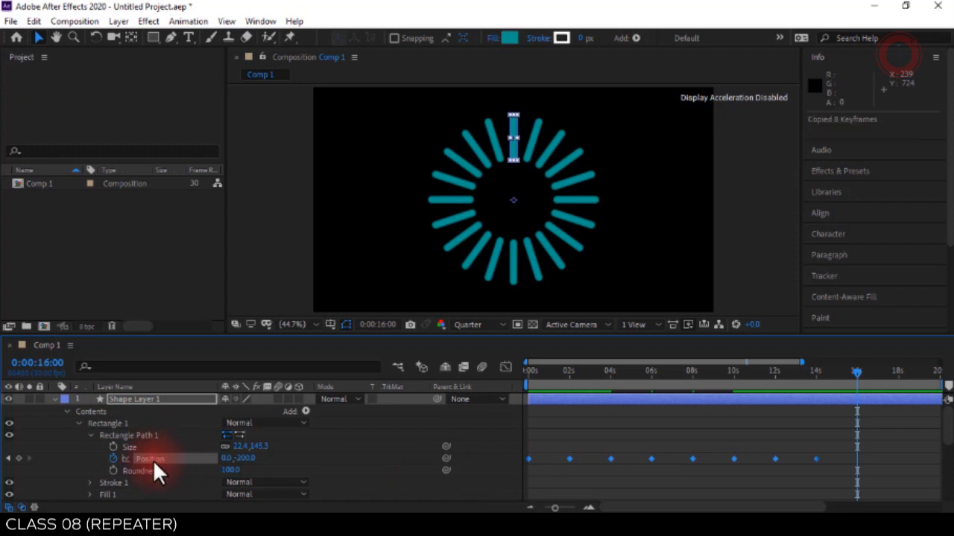
pyautogui.hotkey('ctrl', 'v')
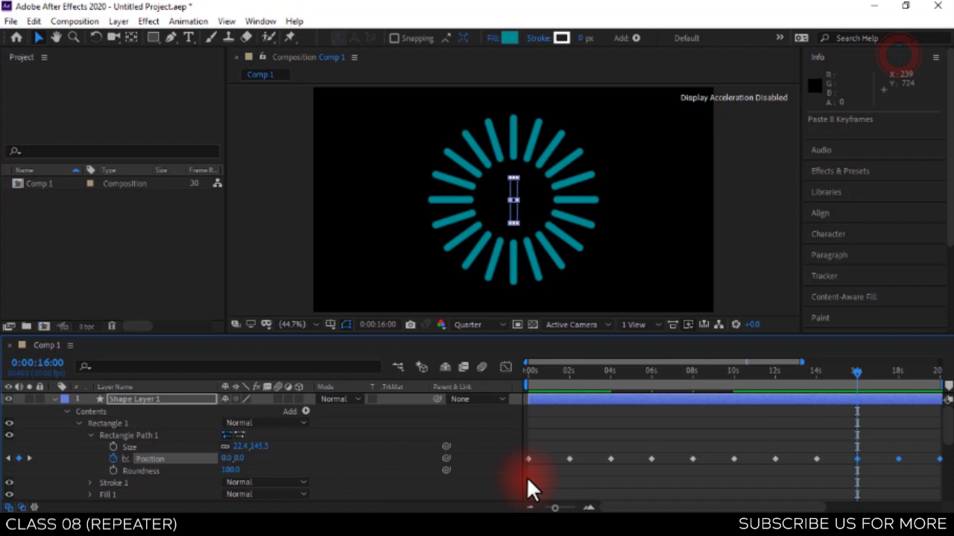
# Play the animation from the start to preview the extended keyframes and stop it past 4 seconds.
pyautogui.press('Home')
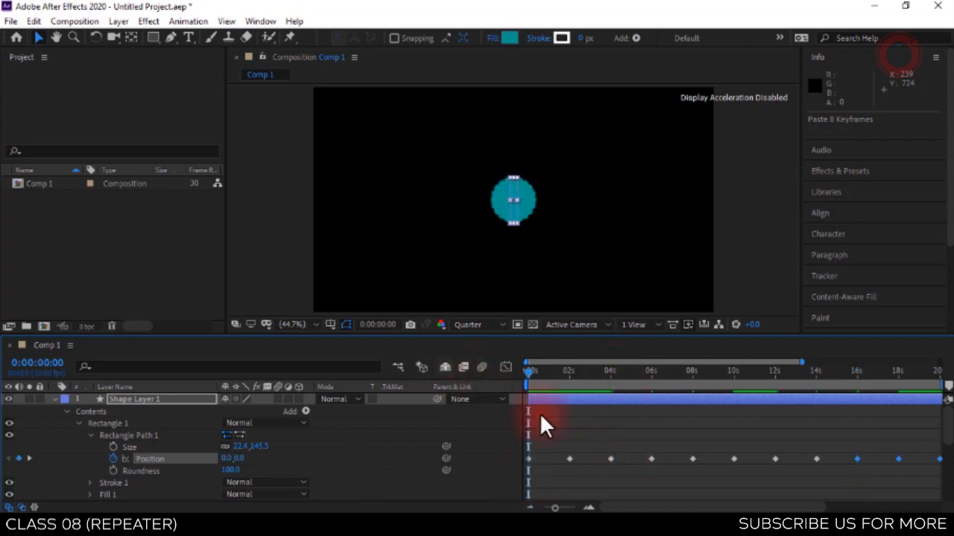
pyautogui.press('space')
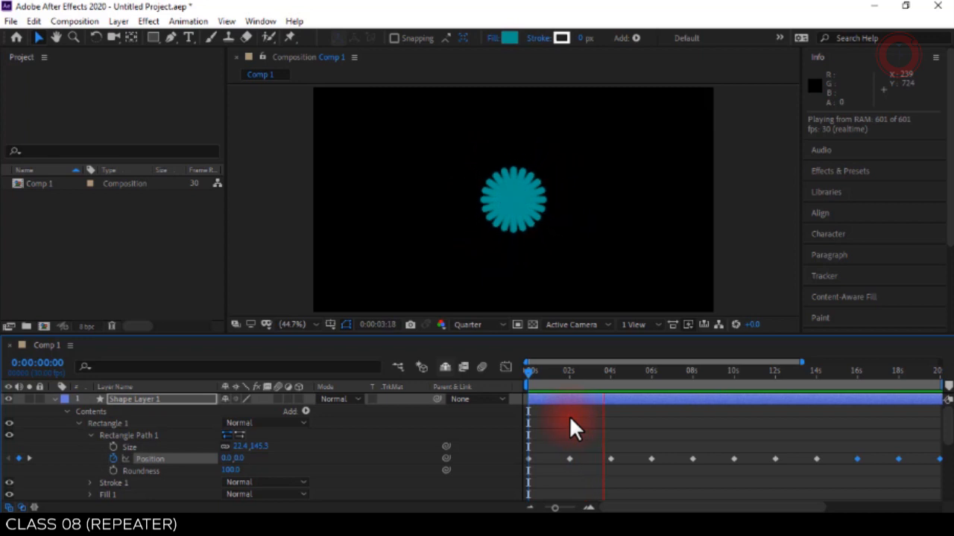
pyautogui.press('space')
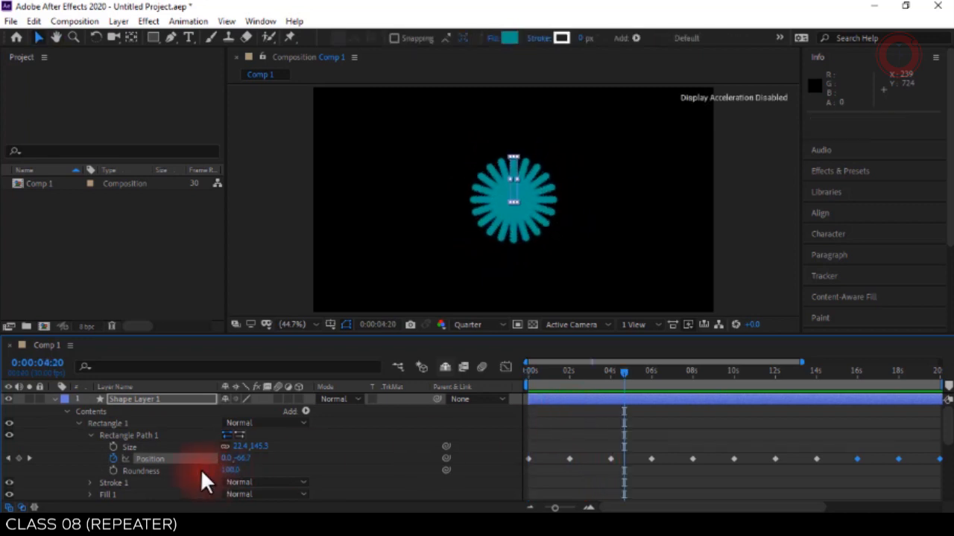
# Select all the rectangle path's position keyframes and compress them proportionally so the last one falls at about 20 seconds.
pyautogui.click(147, 458)
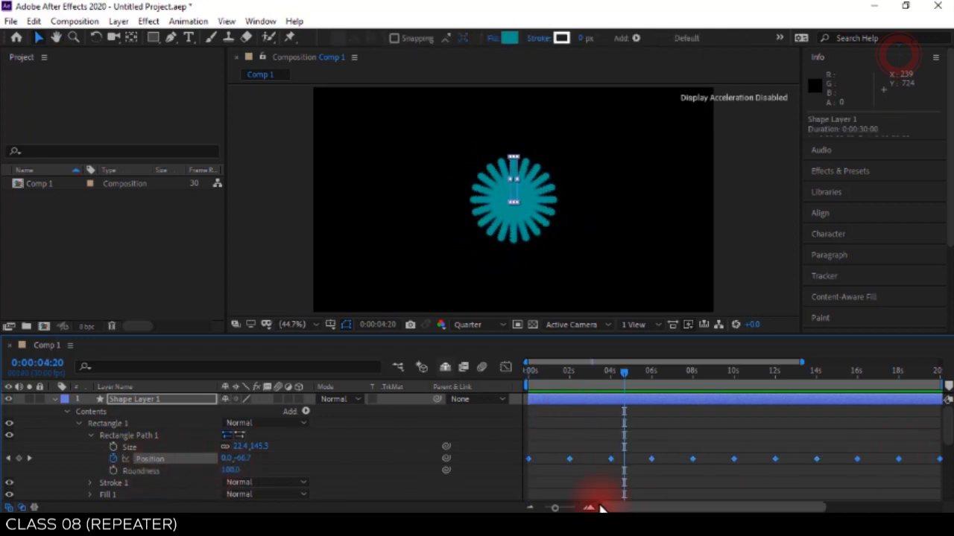
pyautogui.moveTo(633, 507); pyautogui.dragTo(752, 507)
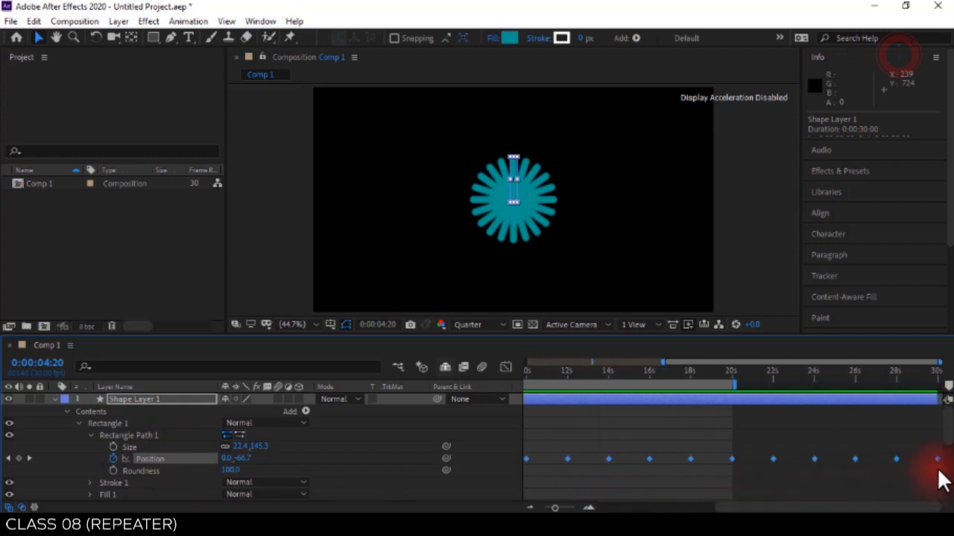
pyautogui.moveTo(937, 459); pyautogui.dragTo(729, 467)
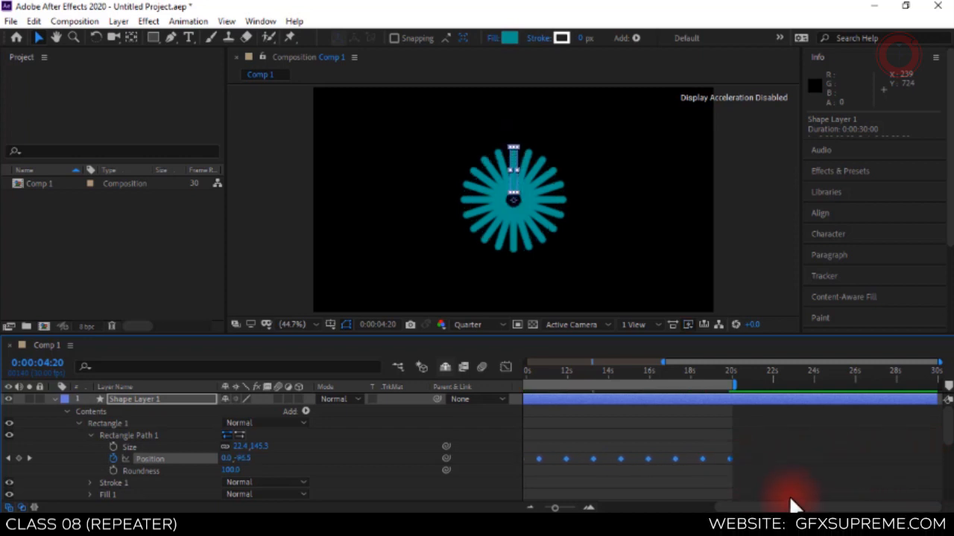
# Play the sped-up animation from the start and stop it past 6 seconds.
pyautogui.moveTo(829, 507); pyautogui.dragTo(574, 506)
pyautogui.press('Home')
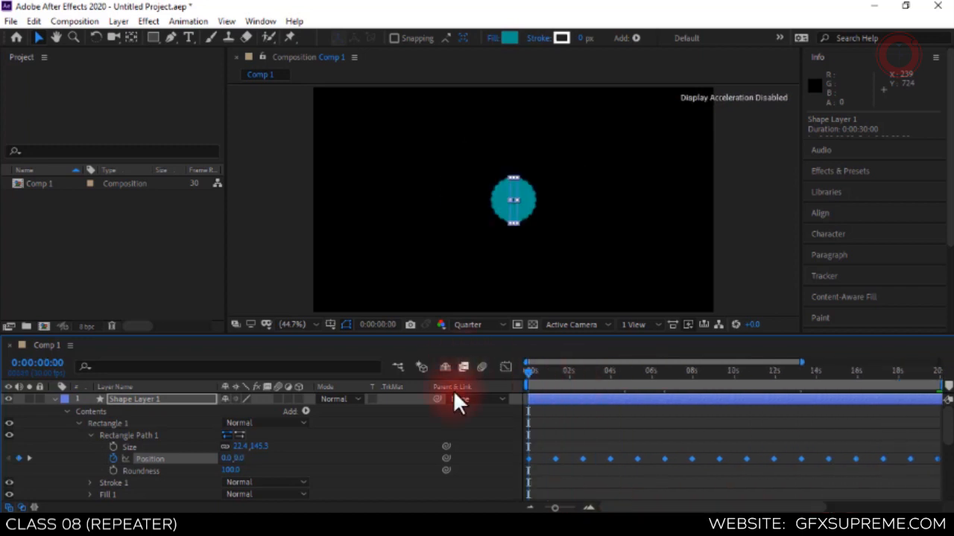
pyautogui.press('space')
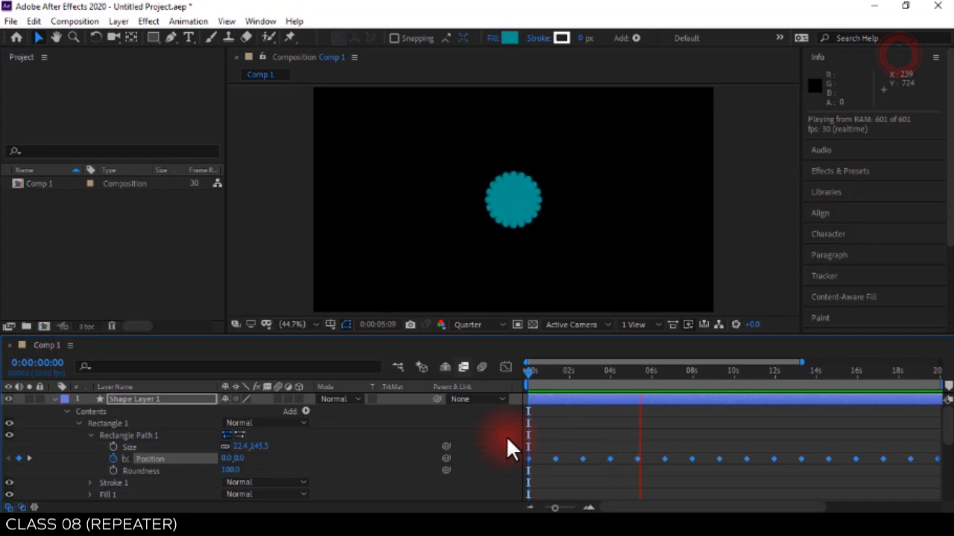
pyautogui.press('space')
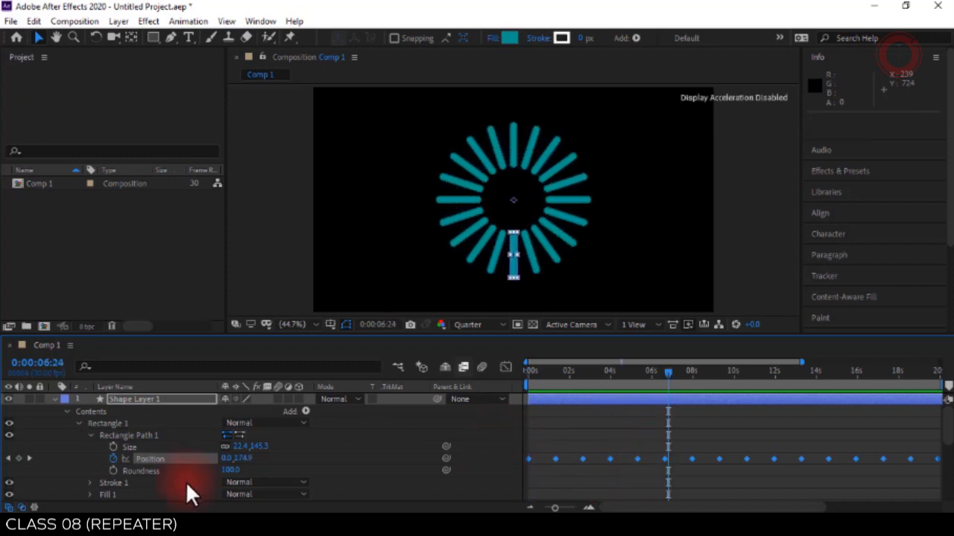
# Add a second Repeater to the contents of Shape Layer 1.
pyautogui.click(66, 410)
pyautogui.click(144, 410)
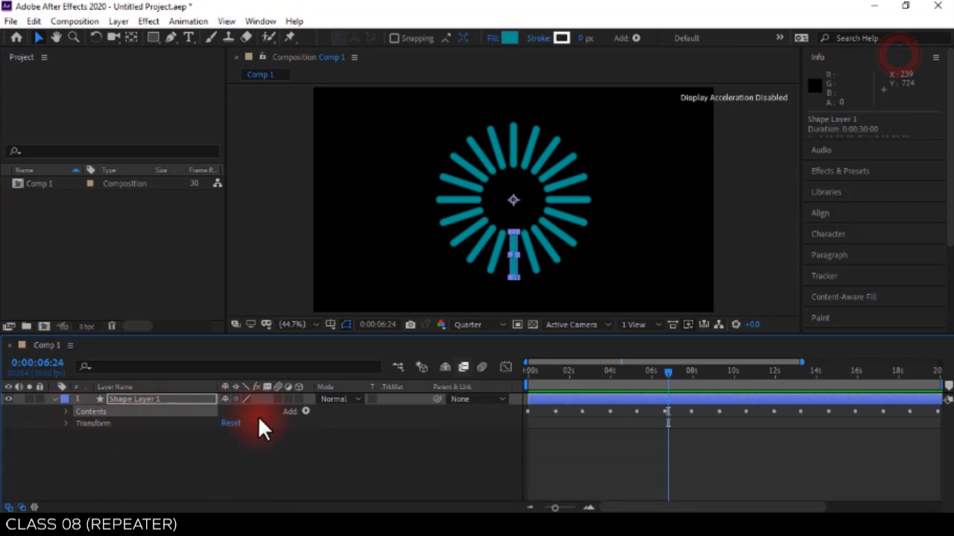
pyautogui.click(304, 412)
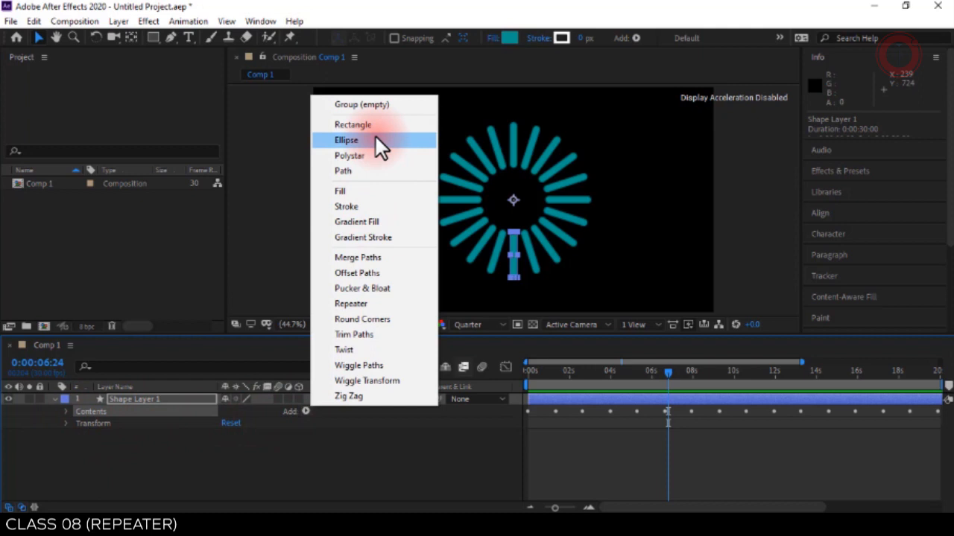
pyautogui.click(365, 302)
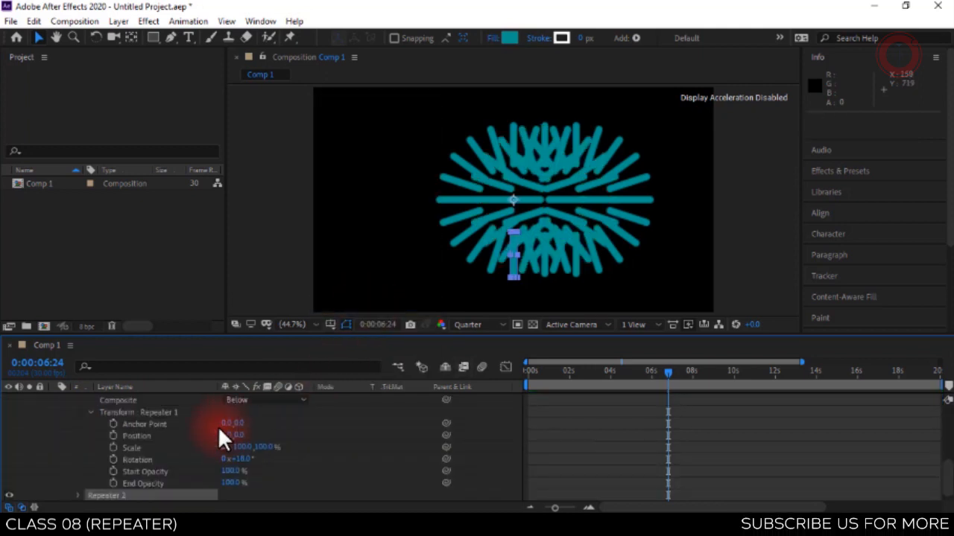
# Expand the transform properties of Repeater 2 and set its horizontal position to 0.
pyautogui.scroll(-1, 176, 471)
pyautogui.click(76, 484)
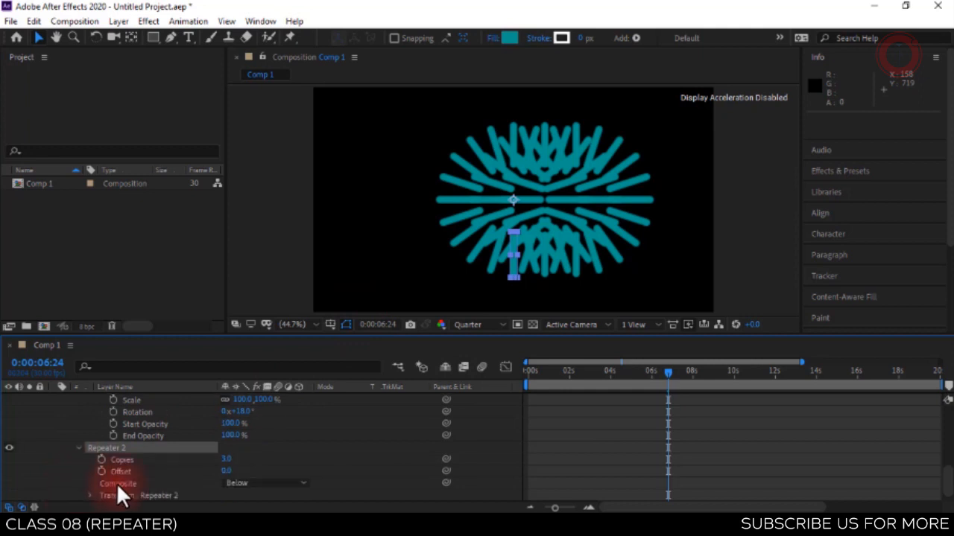
pyautogui.scroll(-1, 119, 480)
pyautogui.click(90, 484)
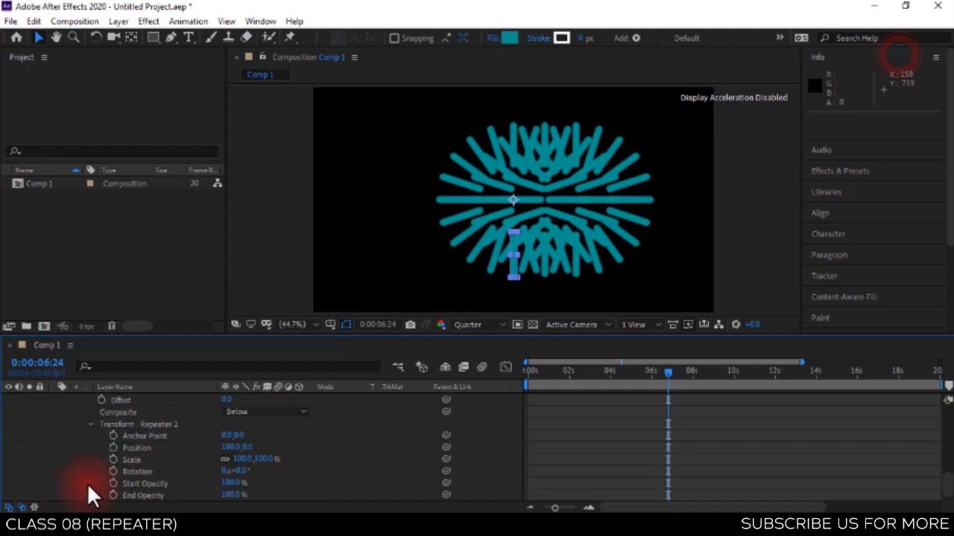
pyautogui.click(234, 447)
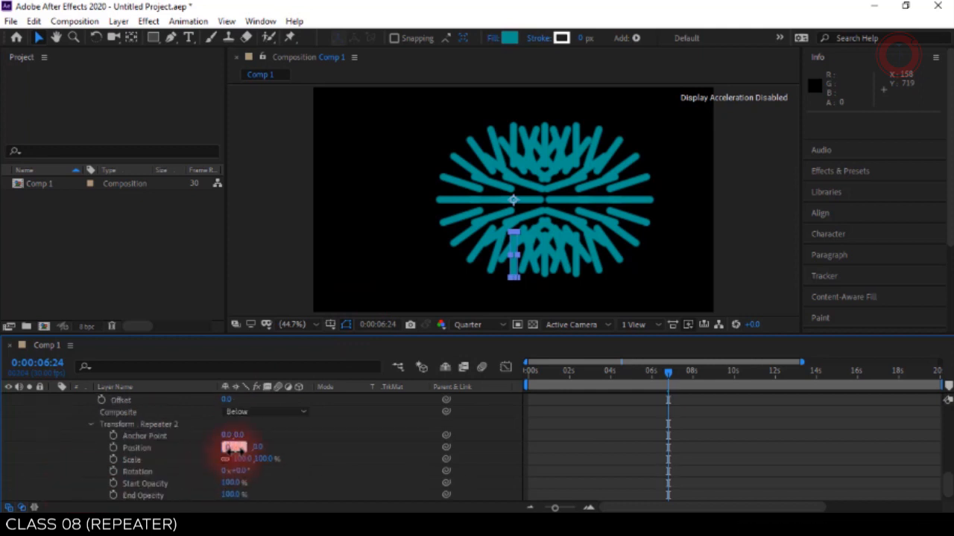
pyautogui.write('0')
pyautogui.press('Return')
# Set the scale of Repeater 2 to 500%.
pyautogui.click(242, 459)
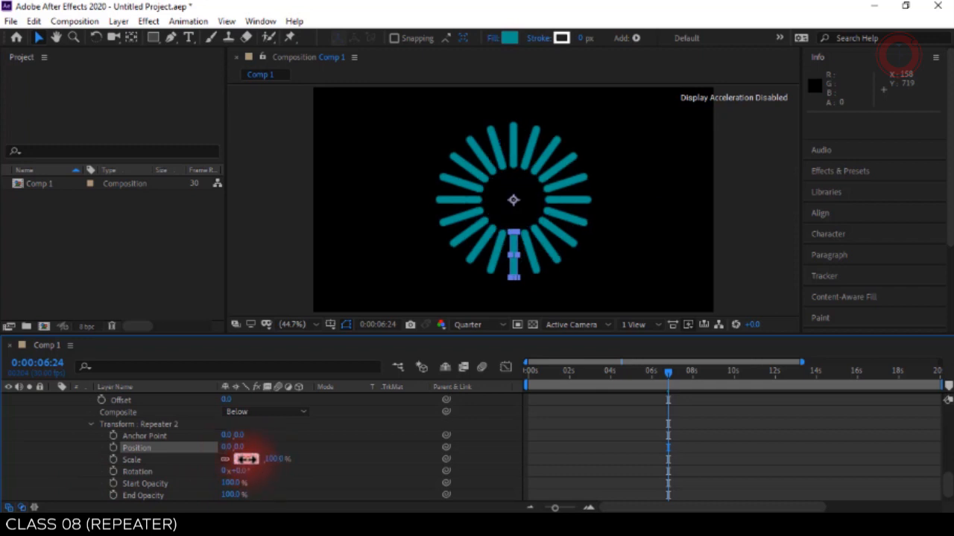
pyautogui.write('500')
pyautogui.press('Return')
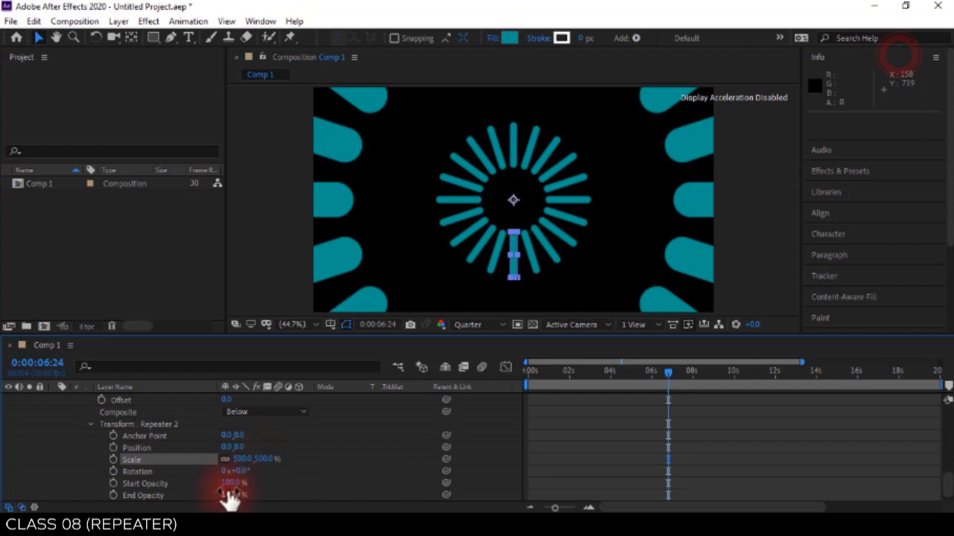
# Set the start opacity and end opacity of Repeater 2 to 50%.
pyautogui.click(231, 484)
pyautogui.write('50')
pyautogui.press('Tab')
pyautogui.write('50')
pyautogui.press('Return')
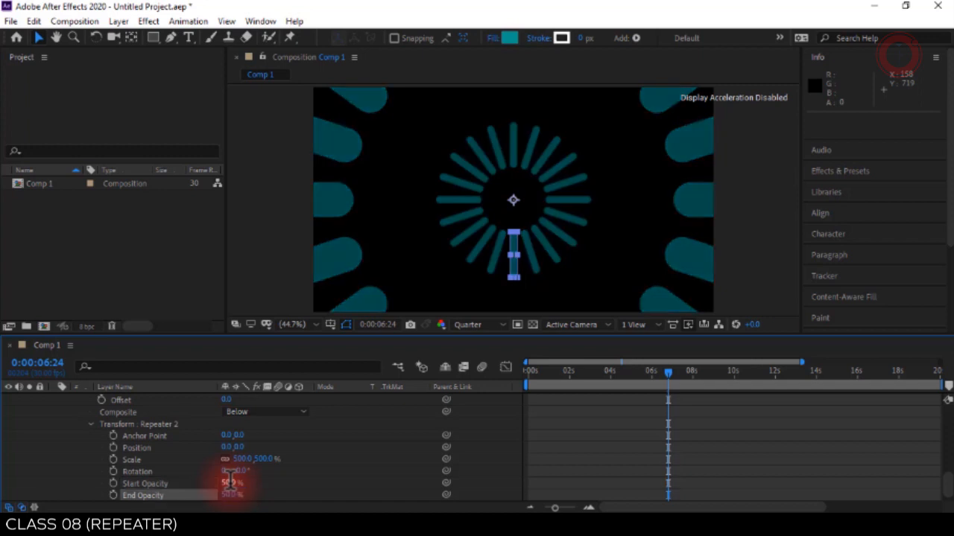
# Play the animation from the start to preview the enlarged semi-transparent copies and stop it past 9 seconds.
pyautogui.scroll(2, 253, 477)
pyautogui.moveTo(668, 373); pyautogui.dragTo(507, 381)
pyautogui.click(710, 477)
pyautogui.press('space')
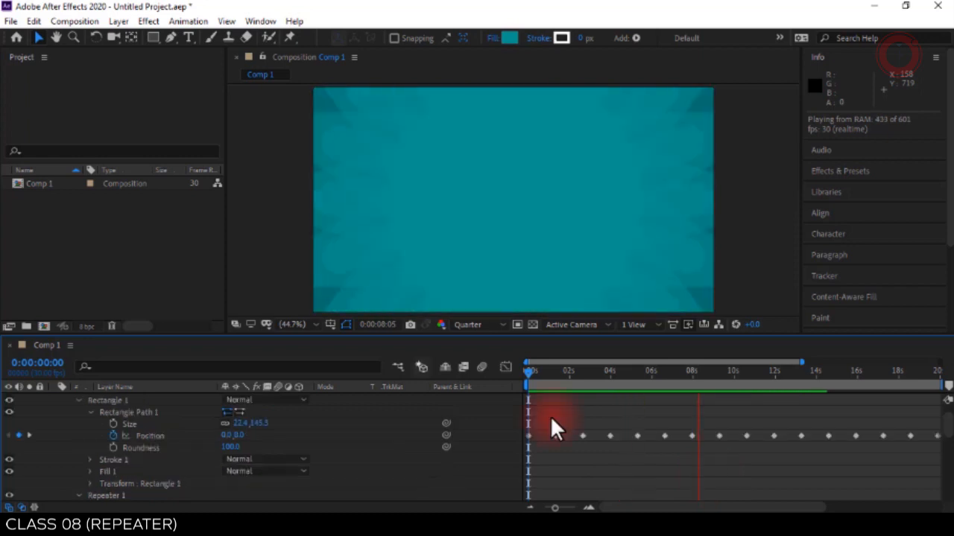
pyautogui.press('space')
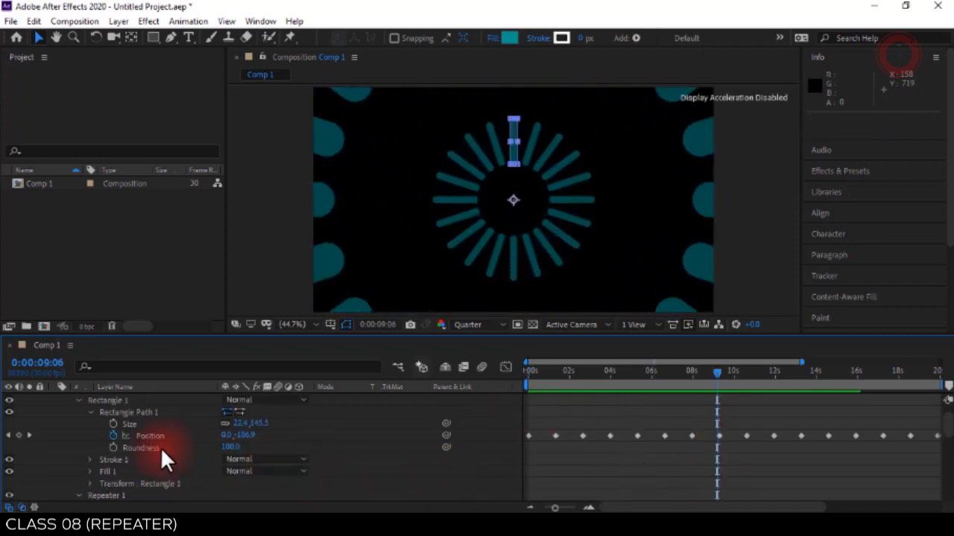
# Set the scale of Repeater 2 to 200%.
pyautogui.scroll(-6, 176, 461)
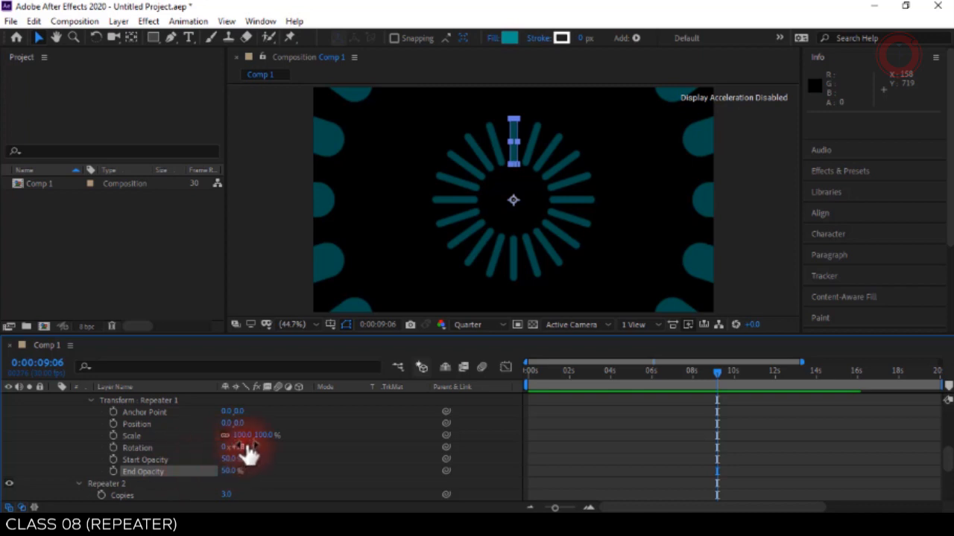
pyautogui.scroll(-3, 175, 470)
pyautogui.click(243, 447)
pyautogui.write('200')
pyautogui.press('Return')
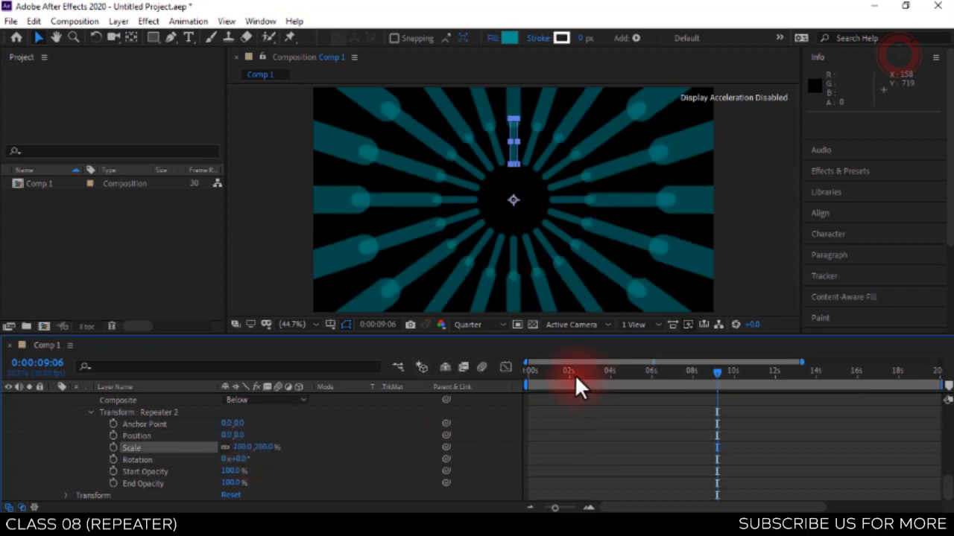
# Return to the start of the timeline and play the animation to preview the rescaled second repeater.
pyautogui.moveTo(576, 376); pyautogui.dragTo(400, 405)
pyautogui.press('space')
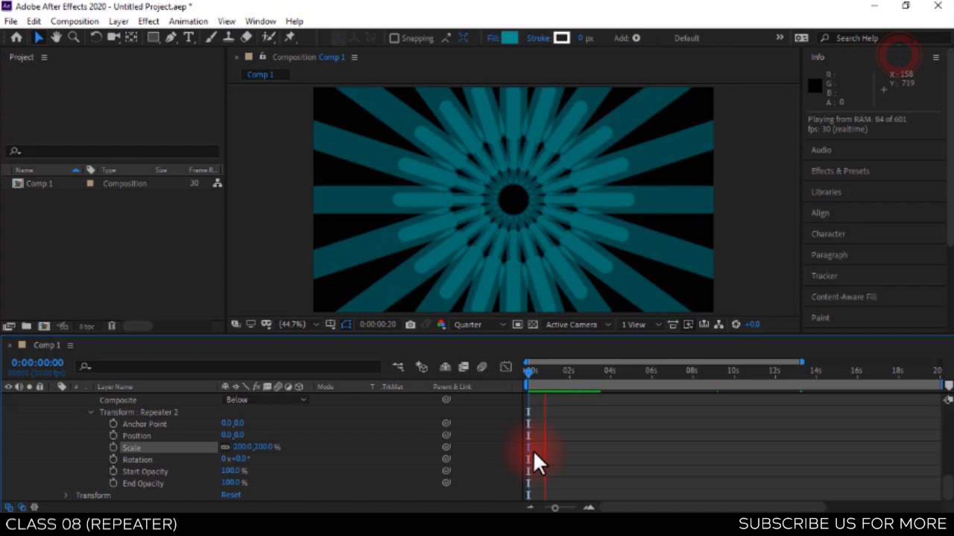